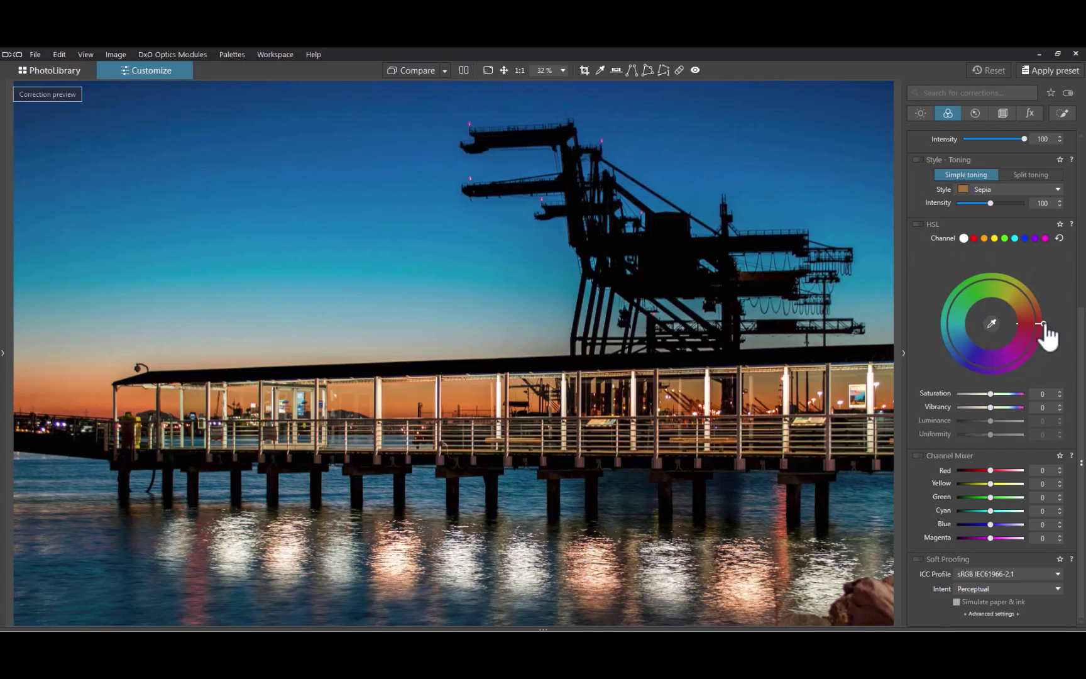
# Step: Shift the overall hue of the pier photo in the HSL master channel
pyautogui.moveTo(1041, 331); pyautogui.dragTo(1005, 394)
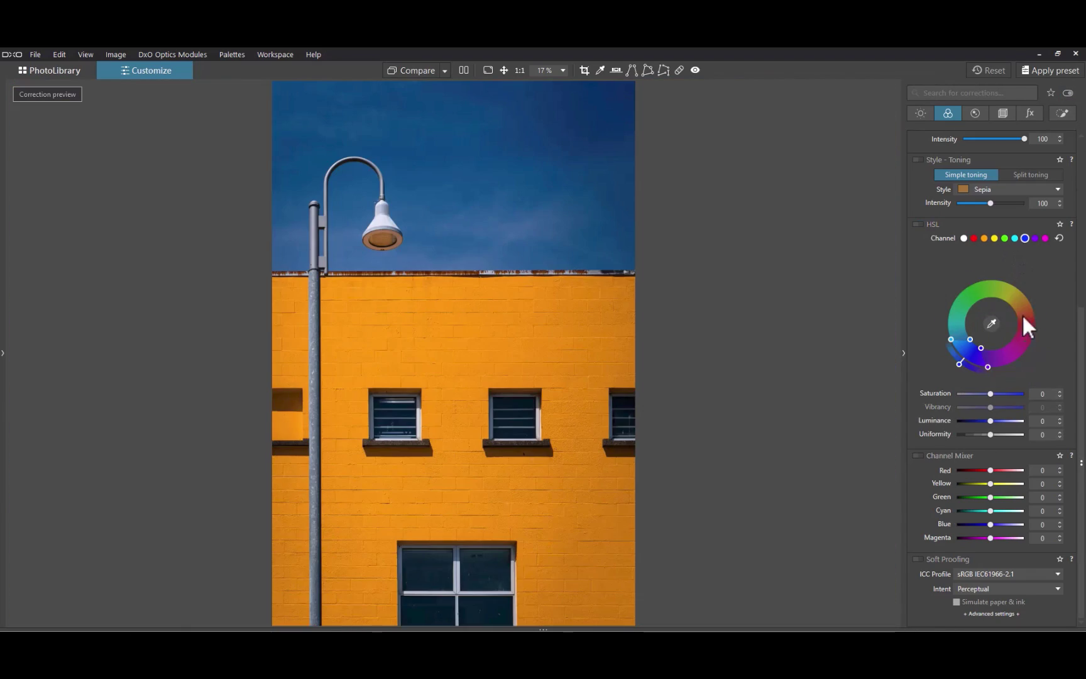
# Step: Shift the blue channel's hue to red to recolour the building photo's sky, and sample the orange wall with the hue picker
pyautogui.moveTo(960, 363); pyautogui.dragTo(1044, 326)
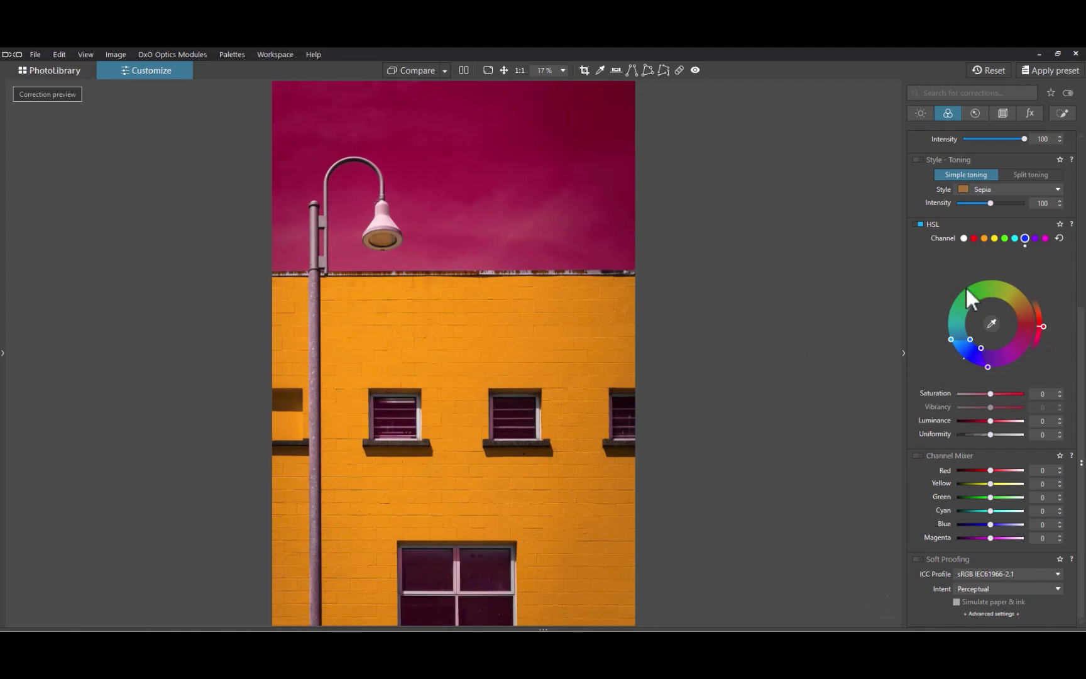
pyautogui.click(990, 323)
pyautogui.click(556, 323)
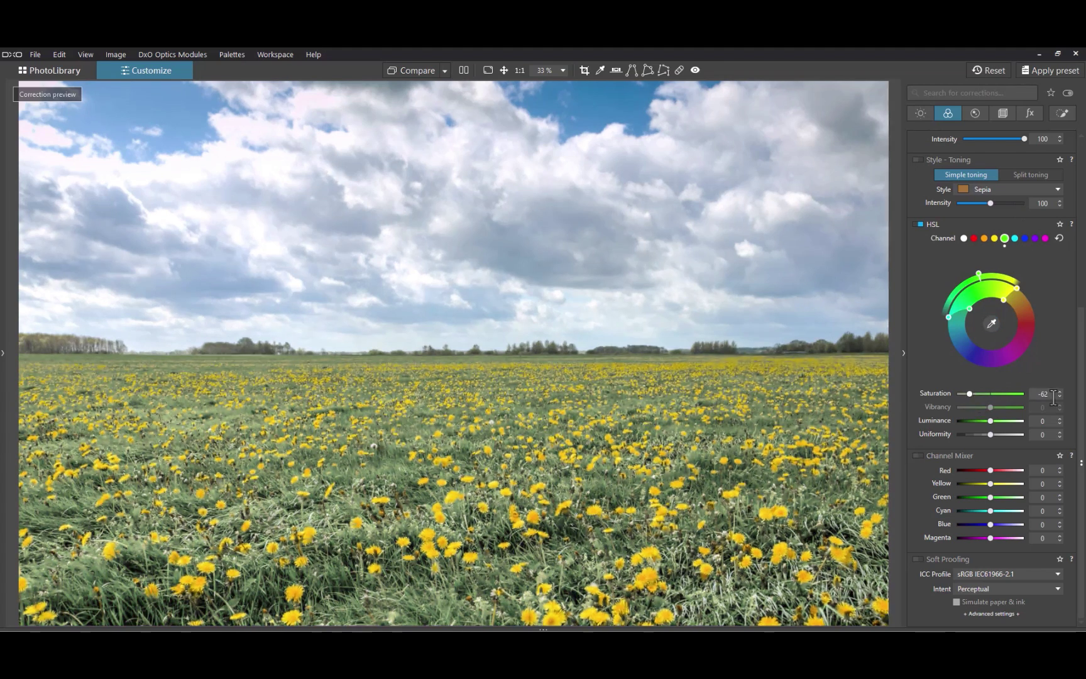
# Step: Adjust the yellow channel in the flower field photo and set the blue channel to saturation 45 and luminance -17, comparing with the original
pyautogui.click(994, 237)
pyautogui.moveTo(990, 393); pyautogui.dragTo(985, 421)
pyautogui.click(1024, 238)
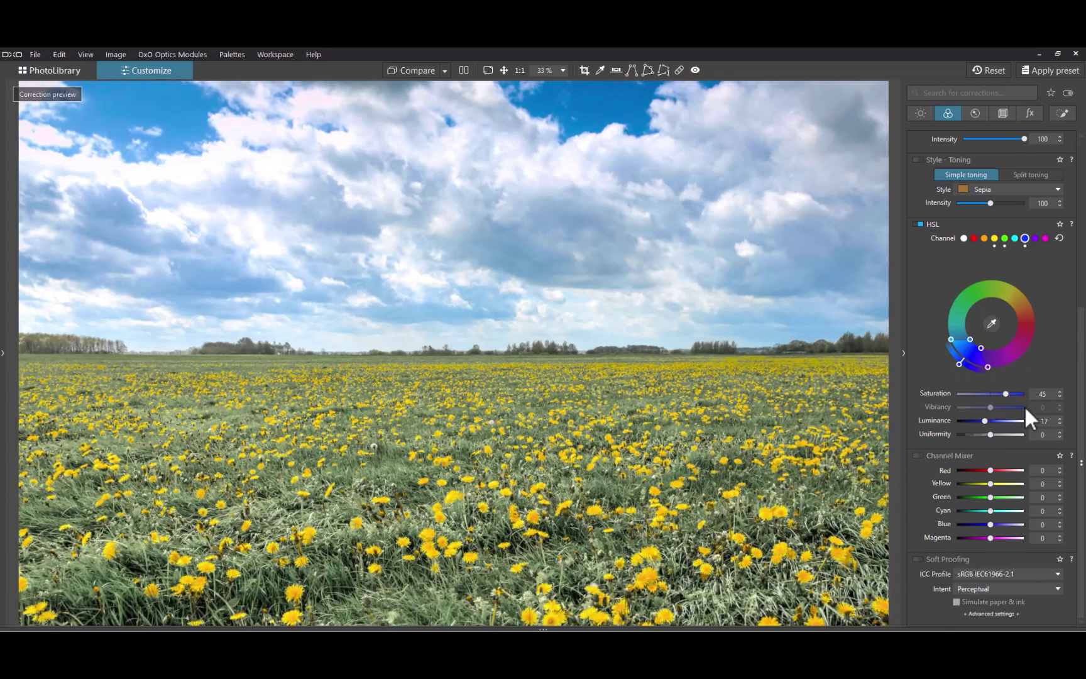
pyautogui.click(416, 71)
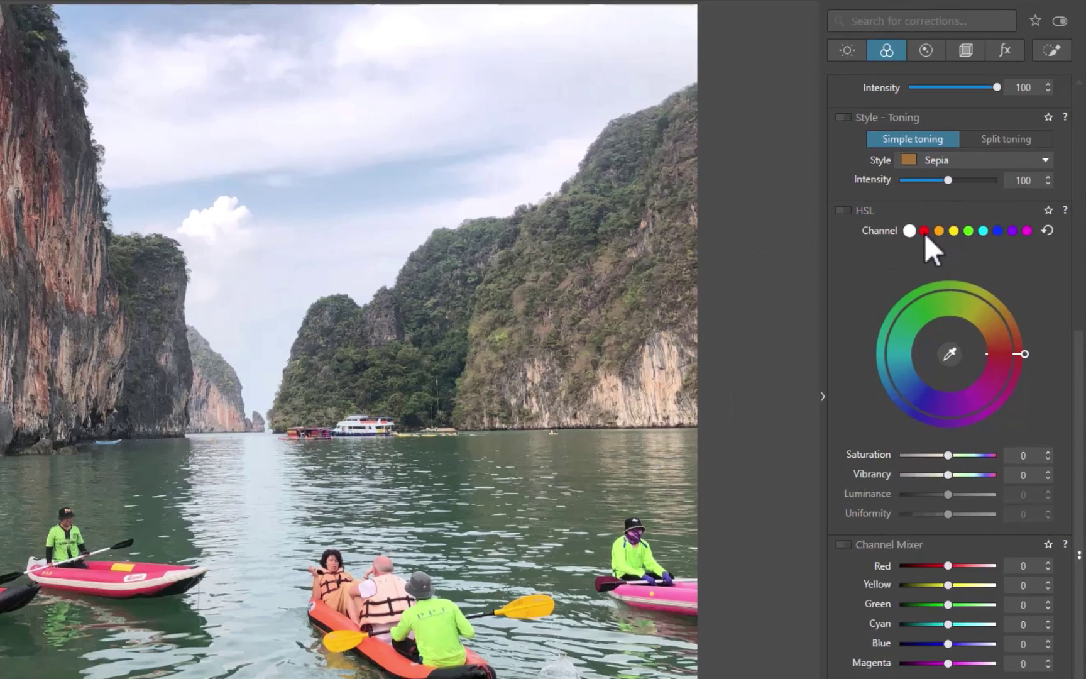
# Step: Increase the red channel's saturation in the kayak photo
pyautogui.click(952, 228)
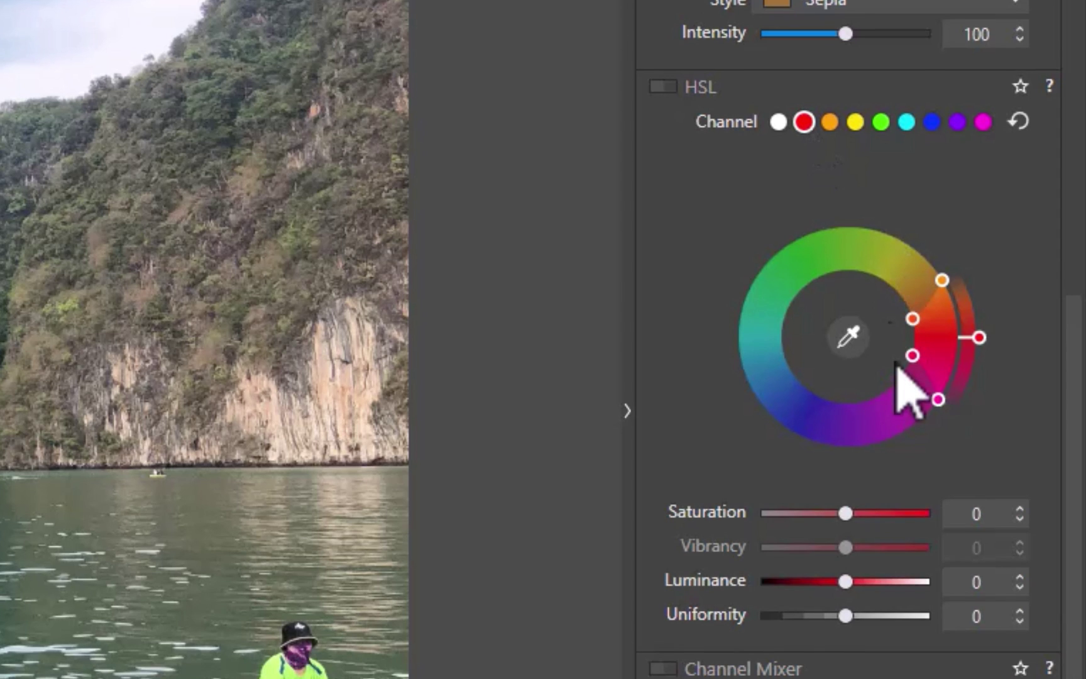
pyautogui.moveTo(851, 513); pyautogui.dragTo(898, 512)
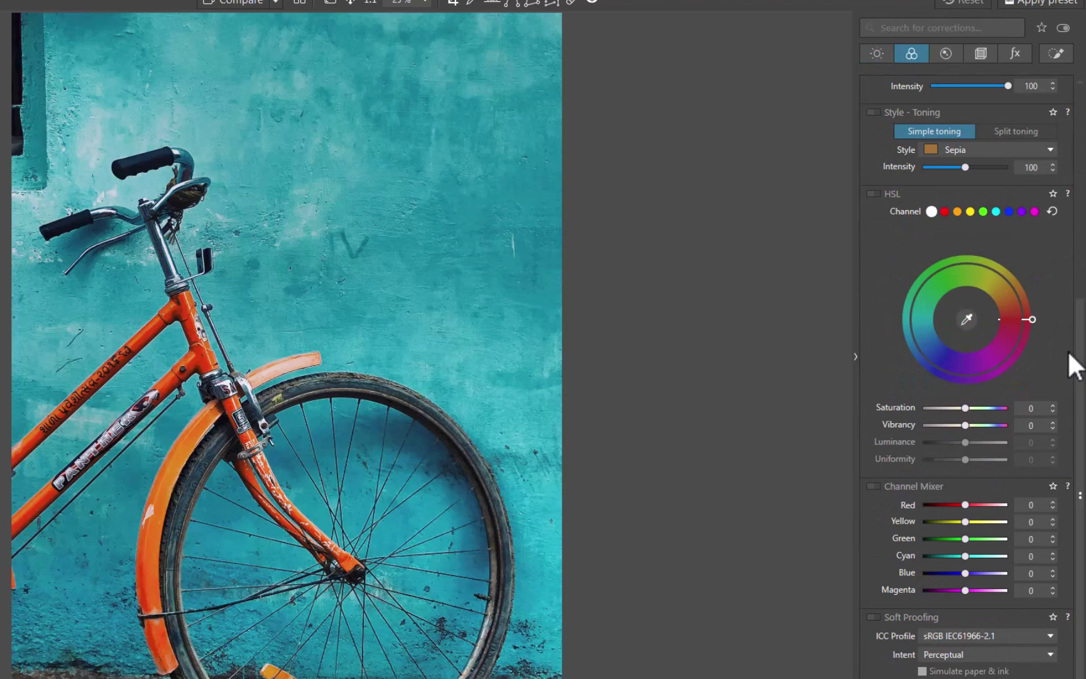
# Step: Rotate the master channel's hue until the bicycle turns green and the wall purple, and reset the channel
pyautogui.moveTo(1035, 334); pyautogui.dragTo(995, 368)
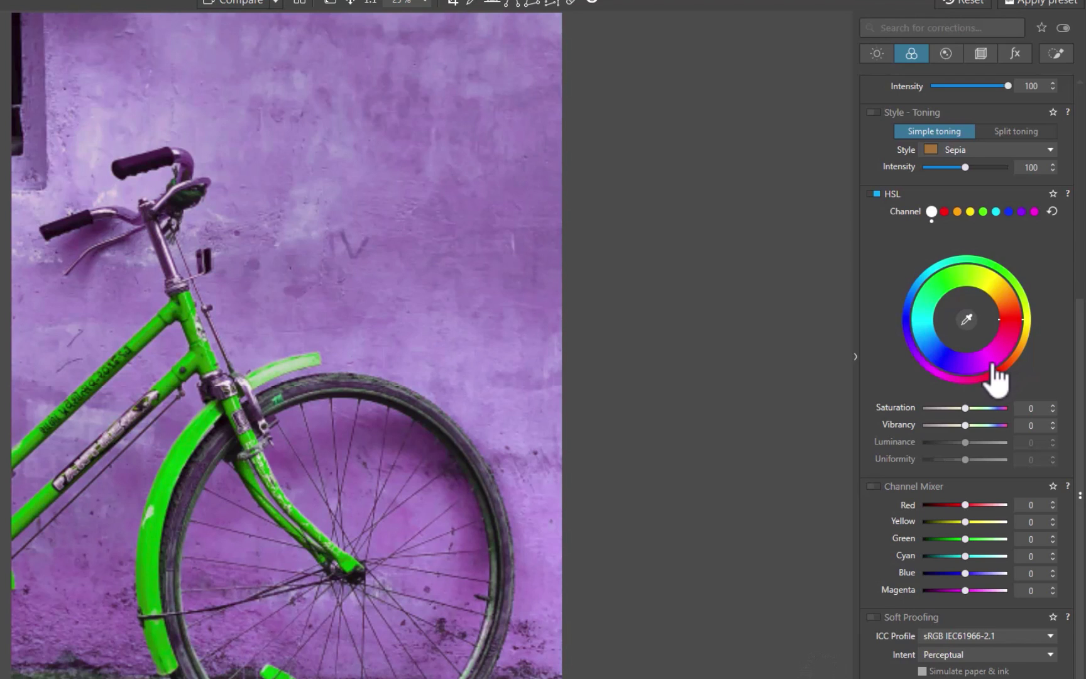
pyautogui.click(929, 211)
pyautogui.click(928, 211)
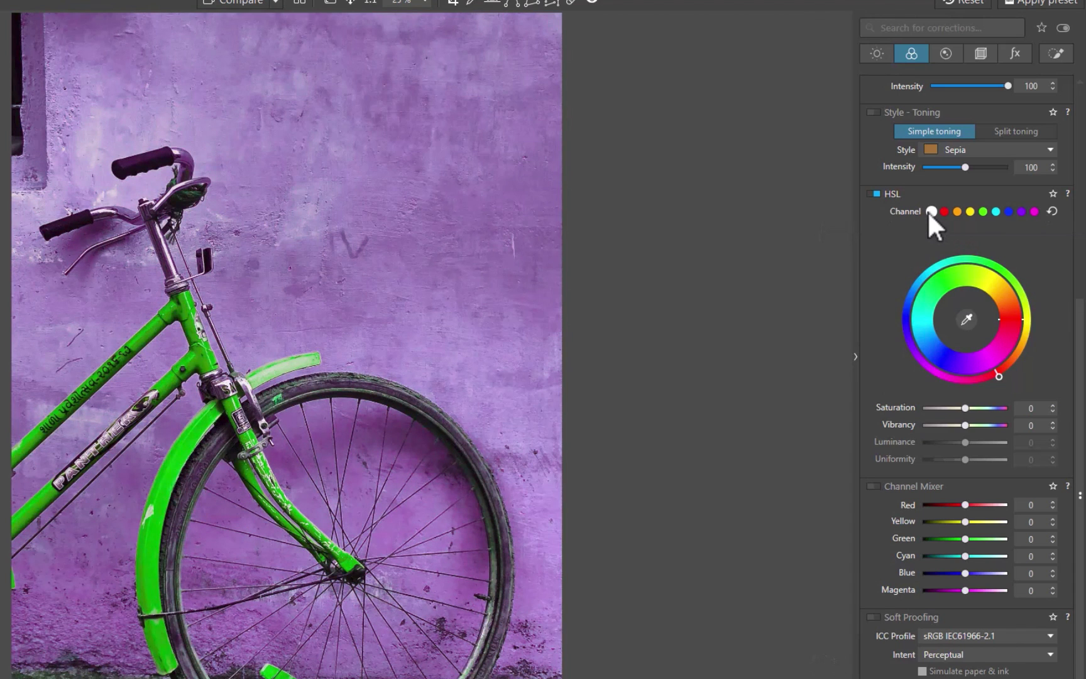
pyautogui.click(928, 211)
pyautogui.click(928, 211)
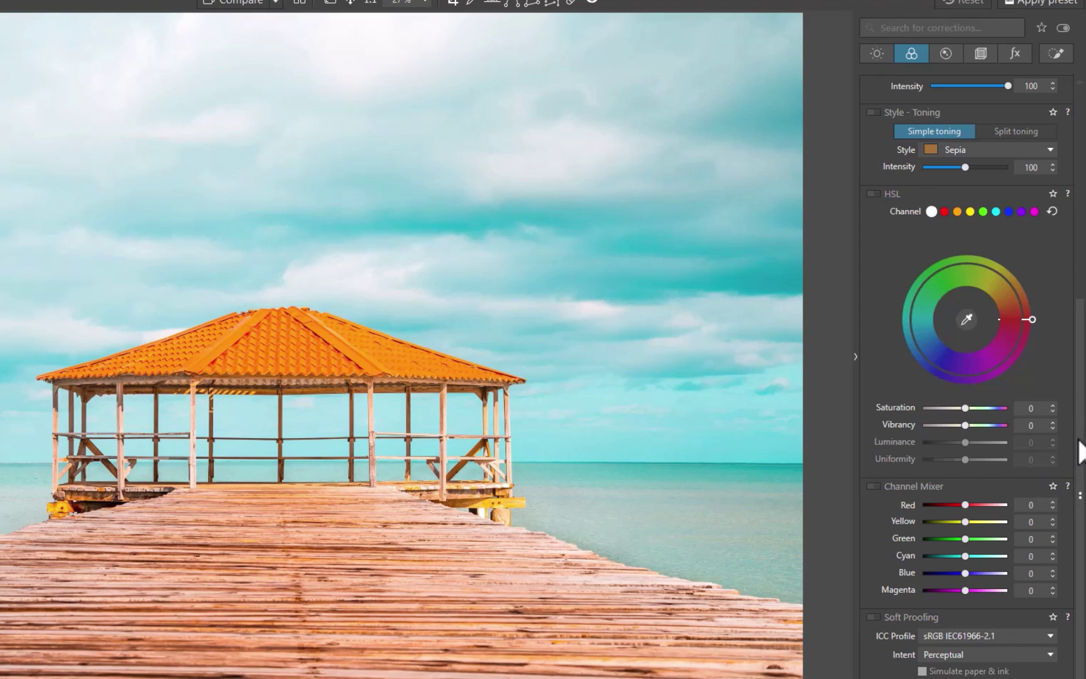
# Step: Preview the cyan channel's colour range in the pavilion photo and shift its hue to blue so the sky turns purple
pyautogui.click(995, 212)
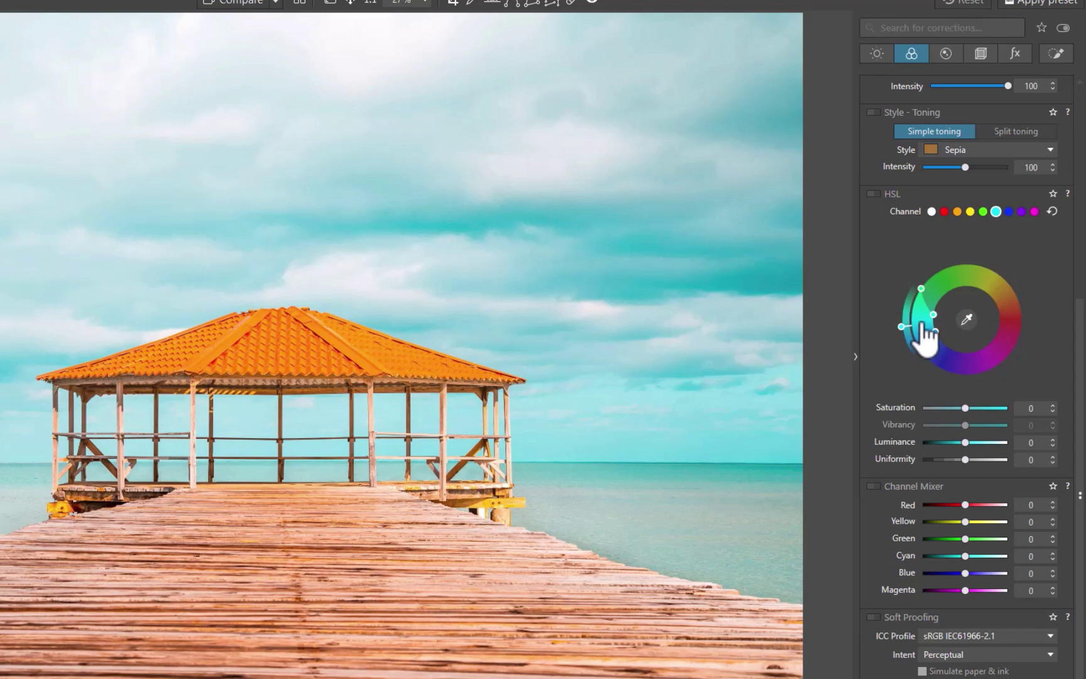
pyautogui.press('ctrl')
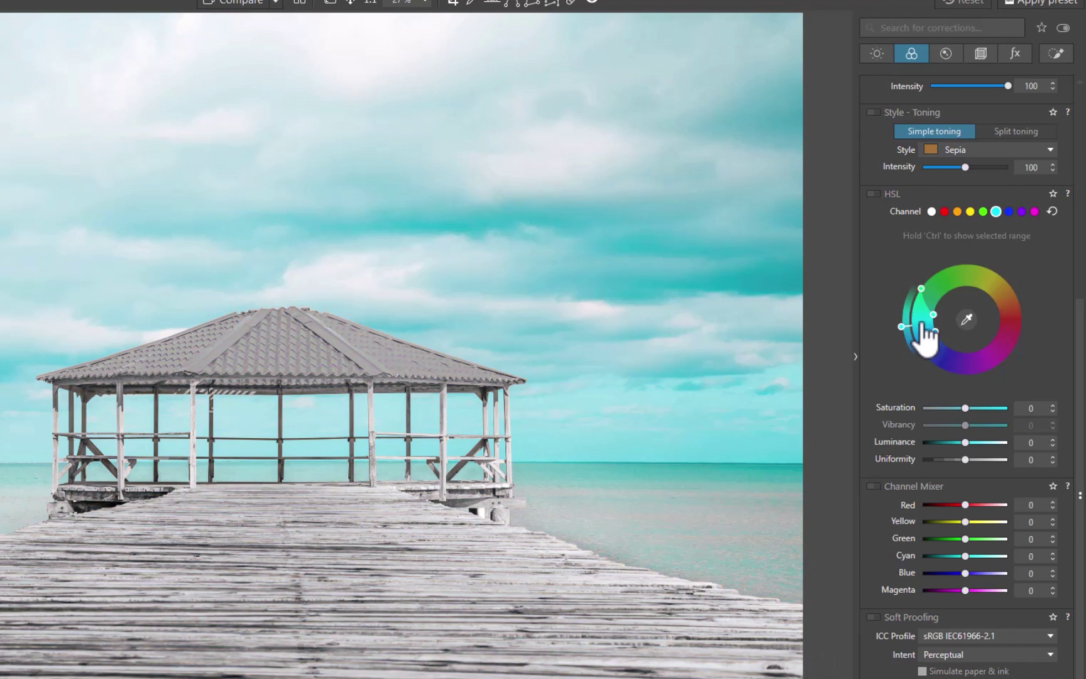
pyautogui.press('ctrl')
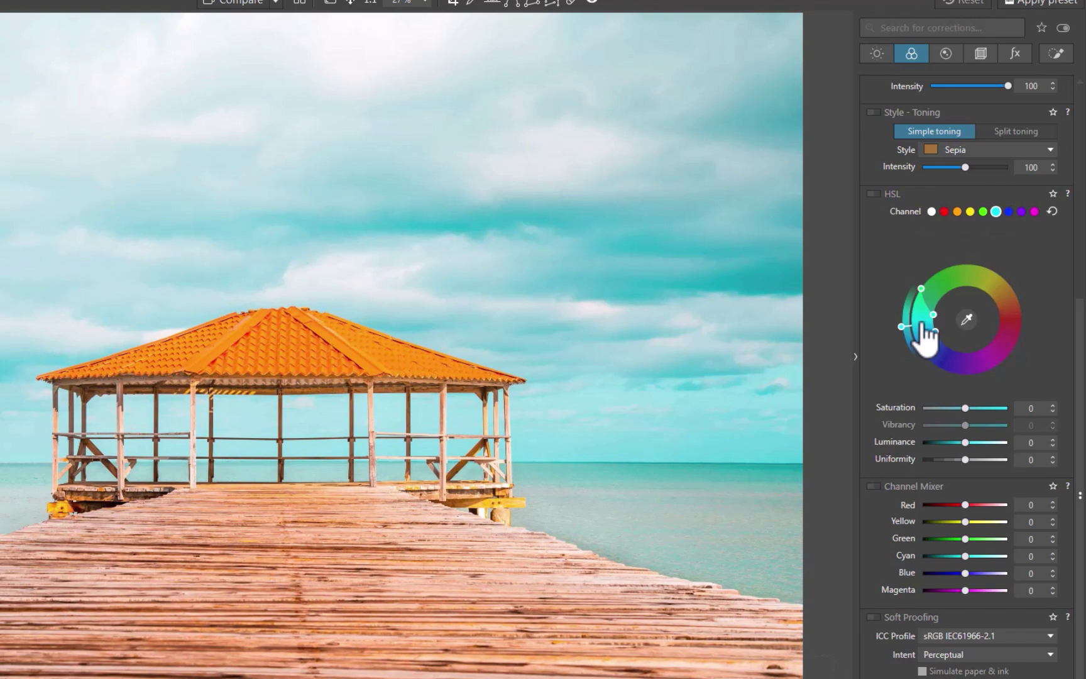
pyautogui.moveTo(921, 325); pyautogui.dragTo(928, 372)
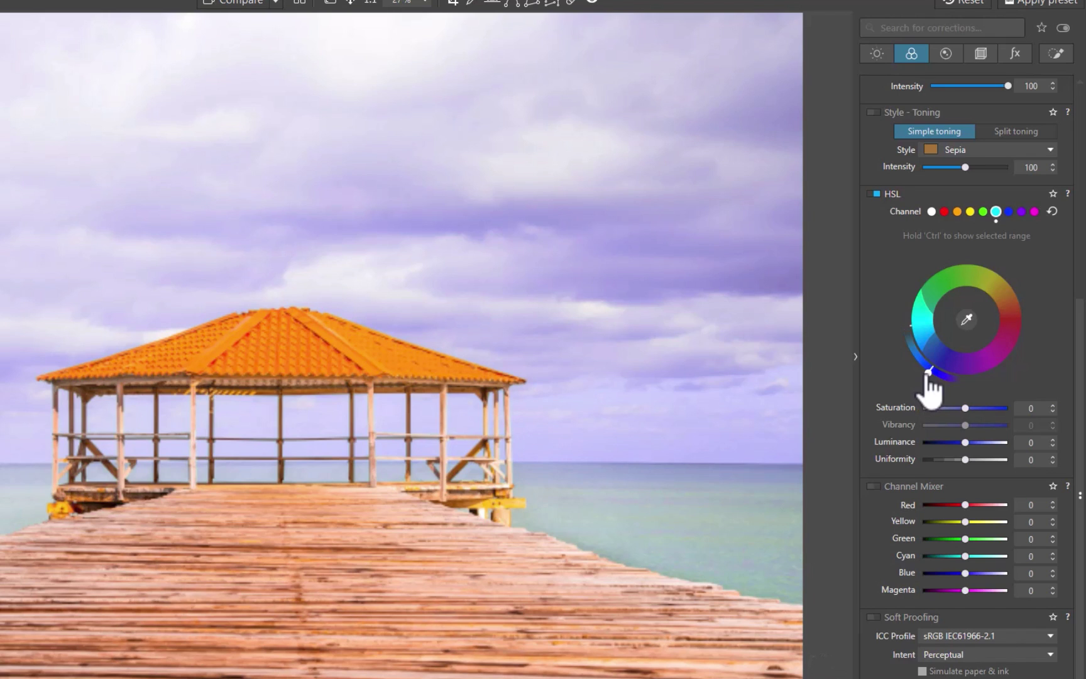
# Step: Shift the orange channel's hue to green and set its saturation to -52 and luminance to 18
pyautogui.click(957, 211)
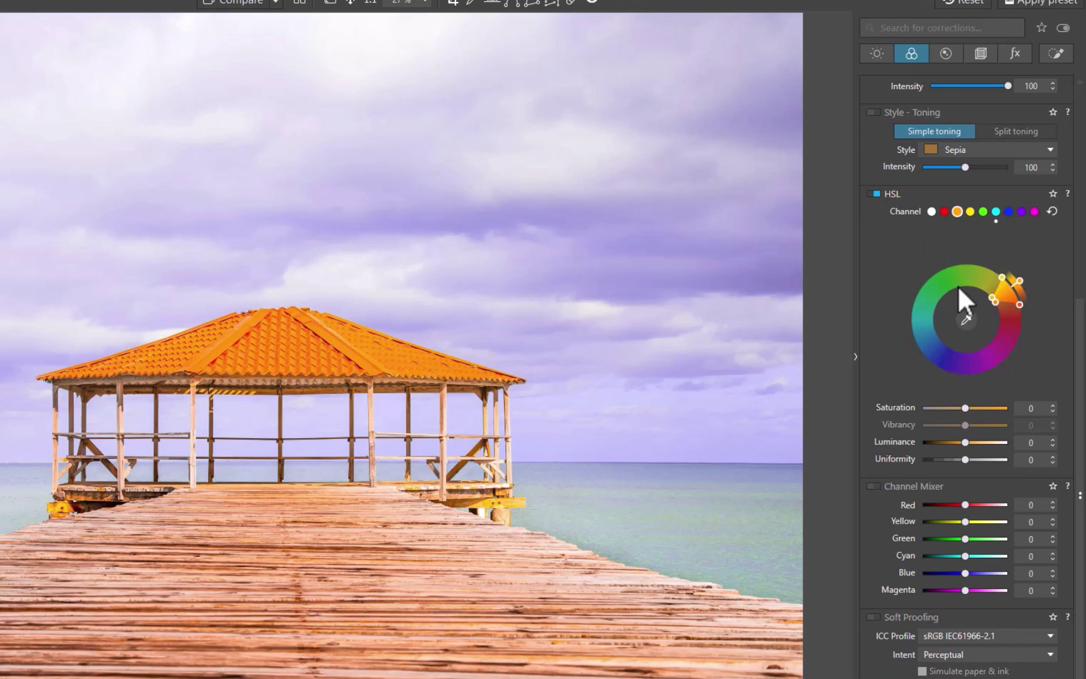
pyautogui.scroll(5, 242, 335)
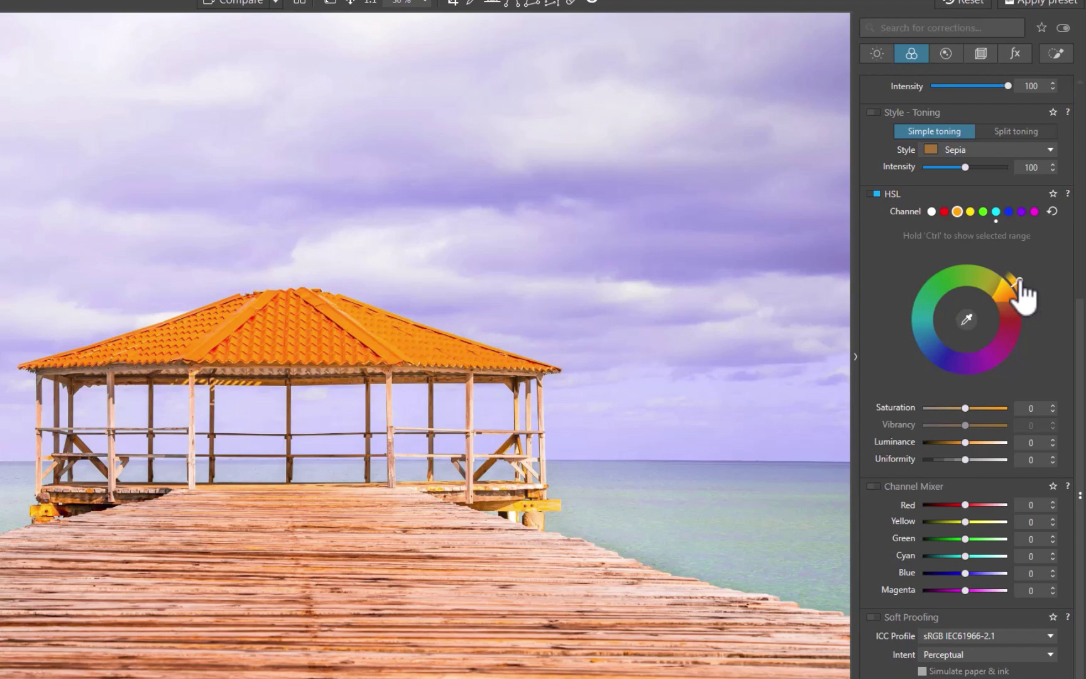
pyautogui.moveTo(1020, 282); pyautogui.dragTo(921, 273)
pyautogui.moveTo(961, 407); pyautogui.dragTo(973, 436)
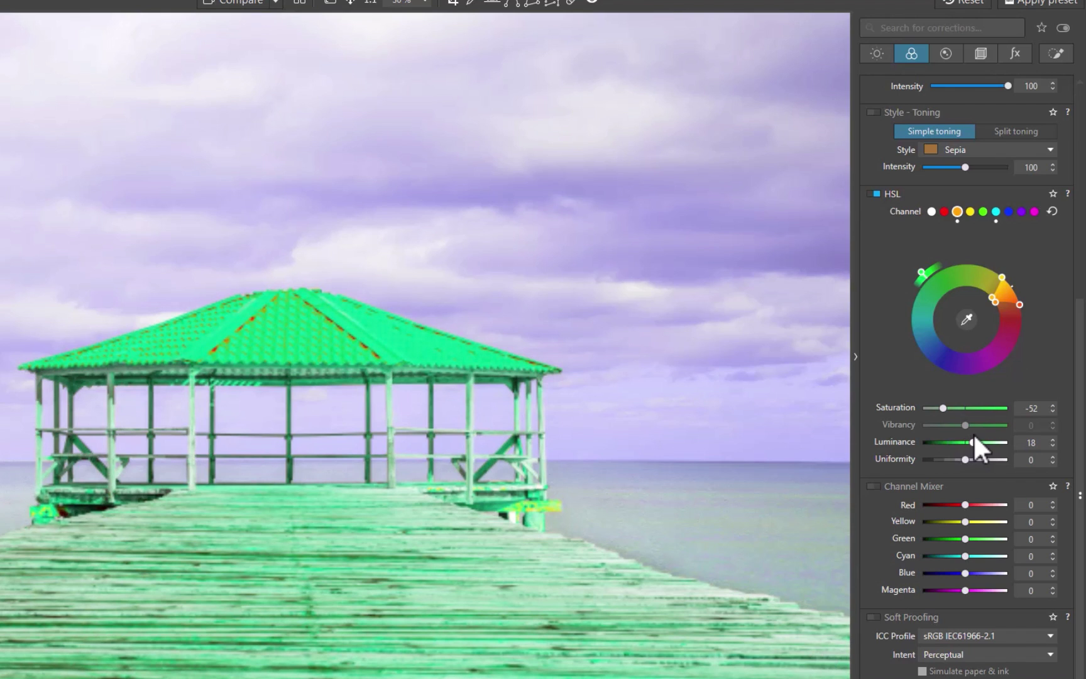
# Step: Extend the orange channel's colour range into the reds to cover the leftover patches on the roof tiles
pyautogui.hotkey('ctrl', '+')
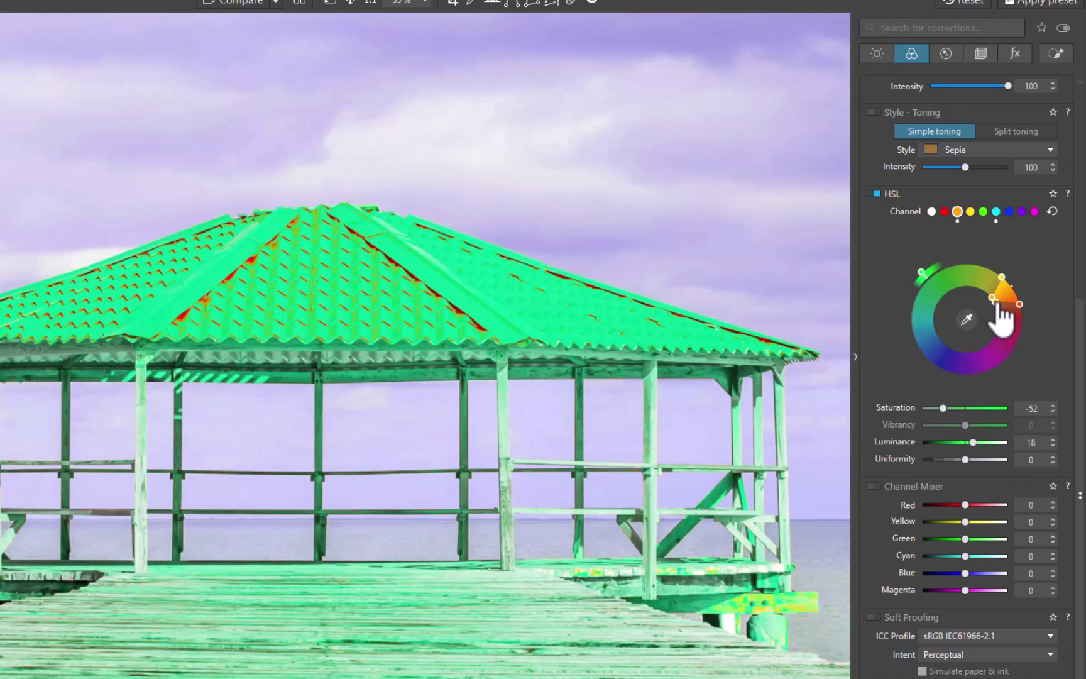
pyautogui.moveTo(1000, 302); pyautogui.dragTo(999, 312)
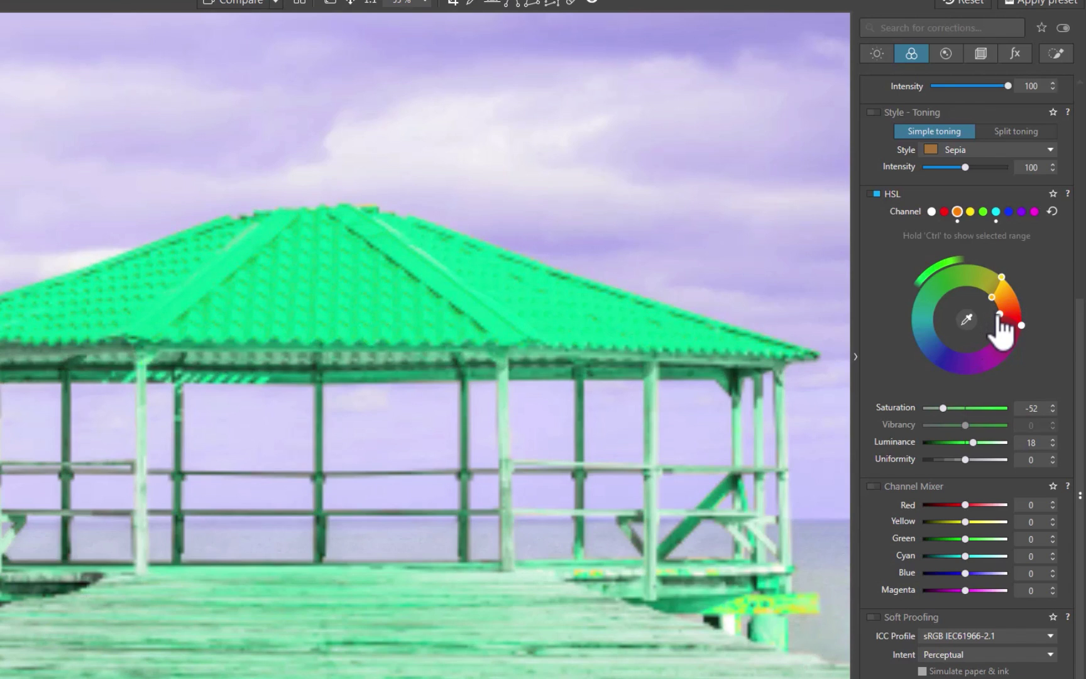
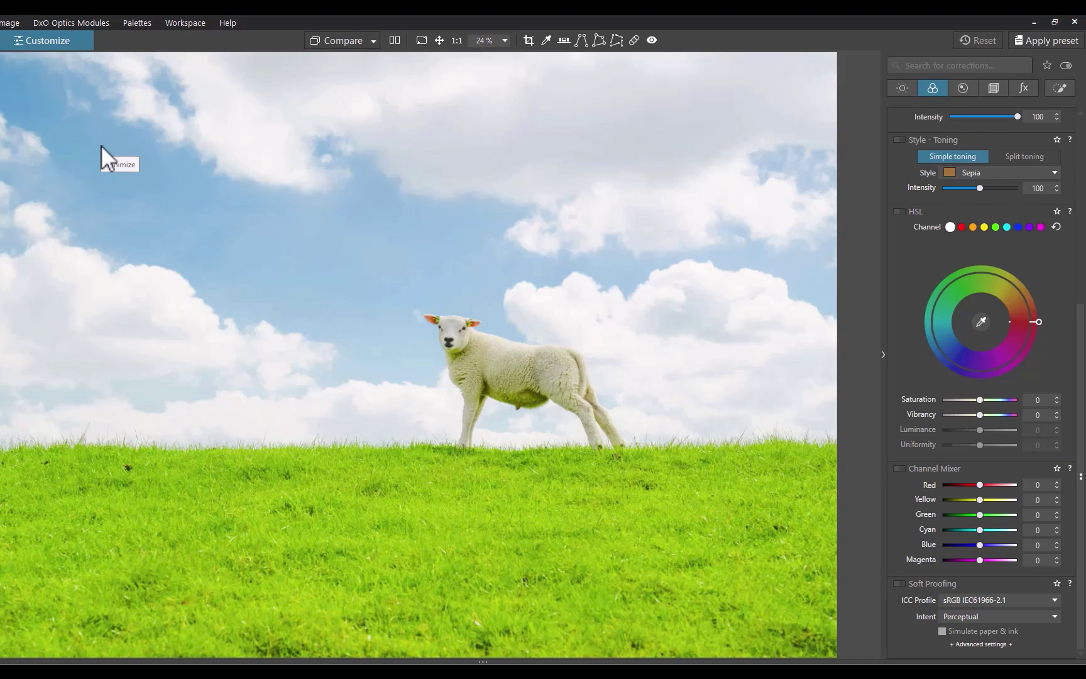
# Step: Preview the green channel's colour range in the lamb photo and set its saturation to -47
pyautogui.click(996, 227)
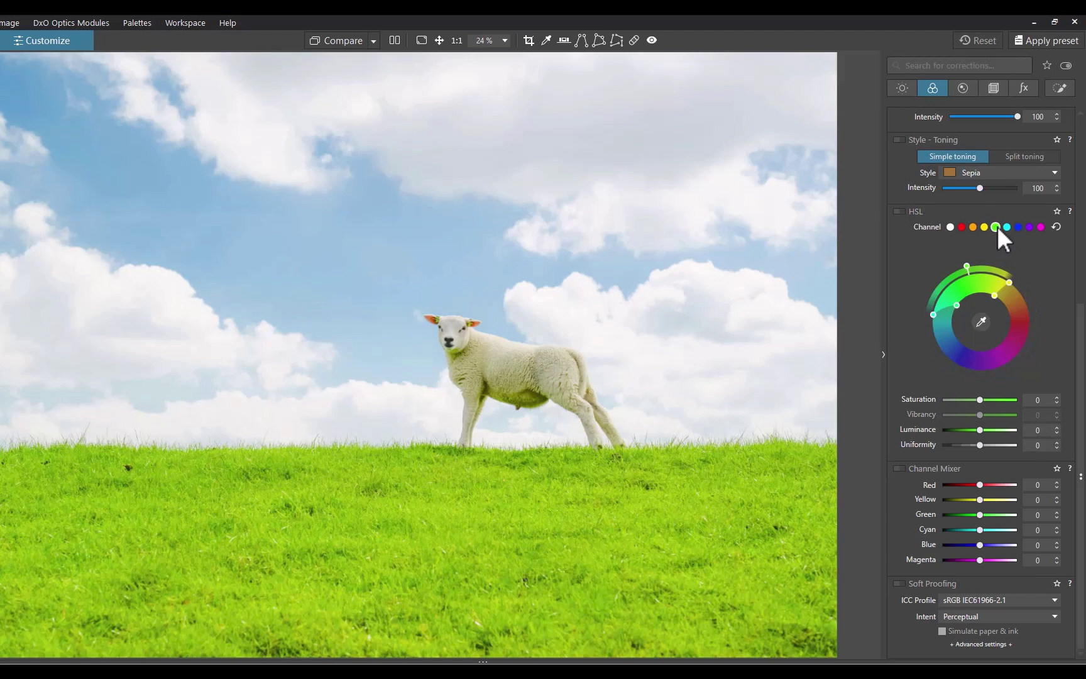
pyautogui.press('ctrl')
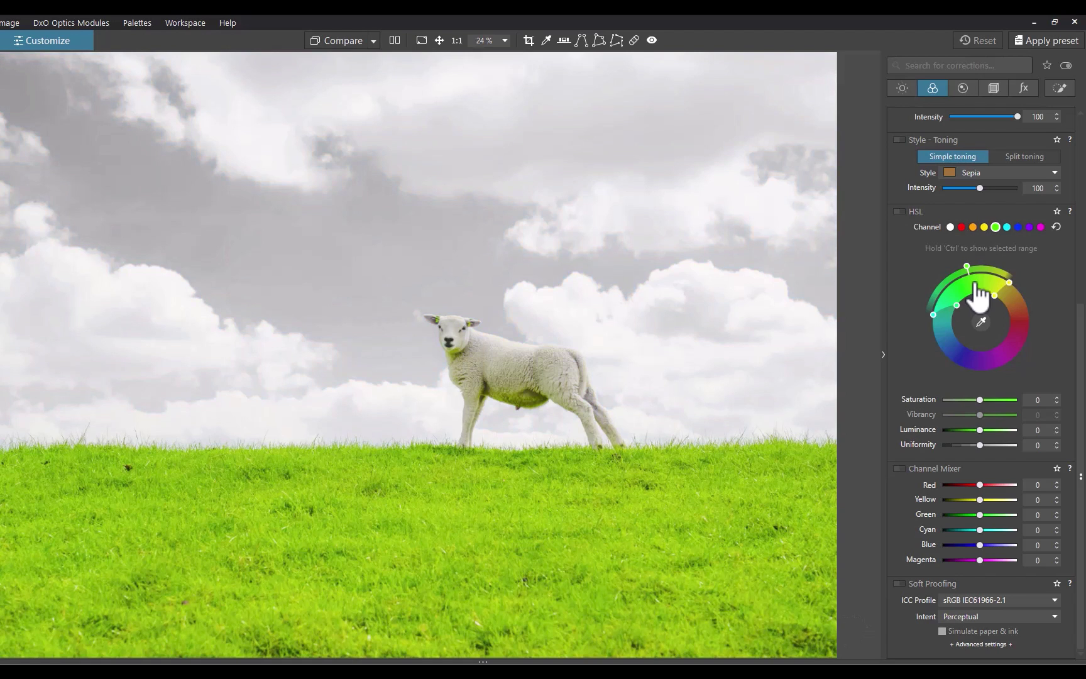
pyautogui.press('ctrl')
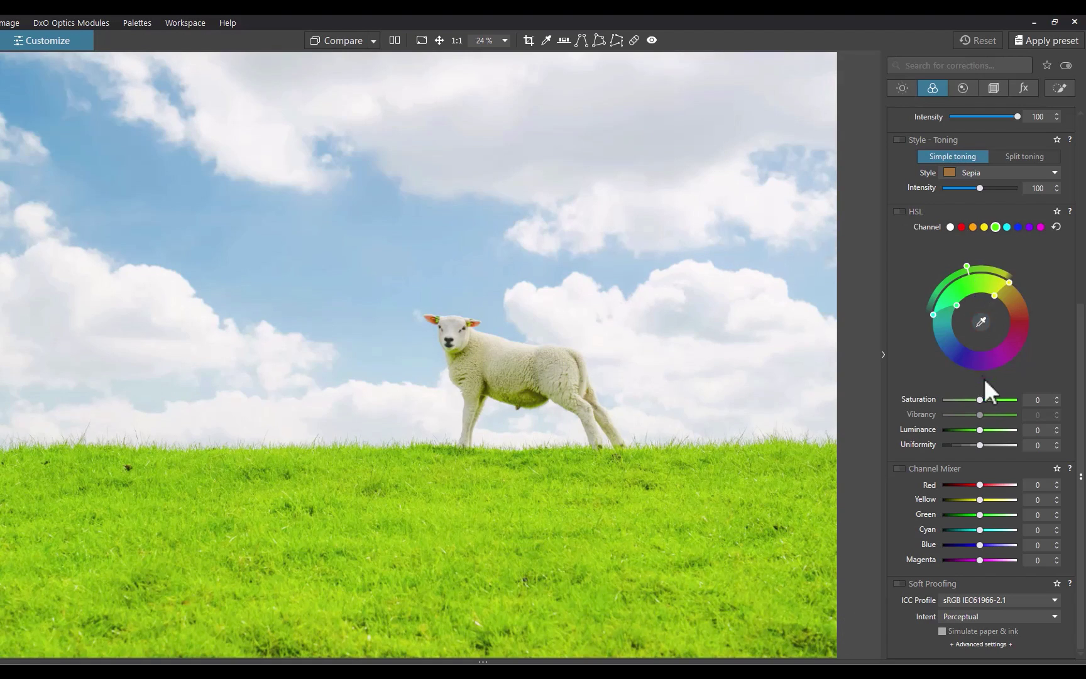
pyautogui.moveTo(978, 400); pyautogui.dragTo(964, 401)
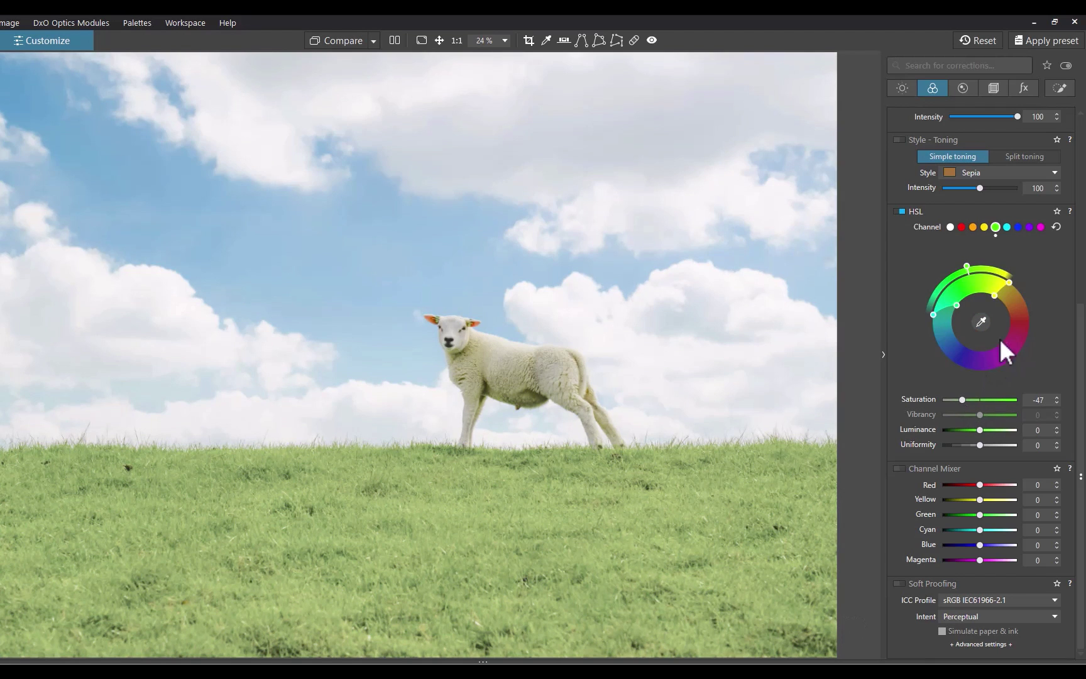
# Step: Set the blue channel's saturation to 63 and luminance to -48 to deepen the sky
pyautogui.click(1014, 226)
pyautogui.moveTo(978, 397); pyautogui.dragTo(1003, 398)
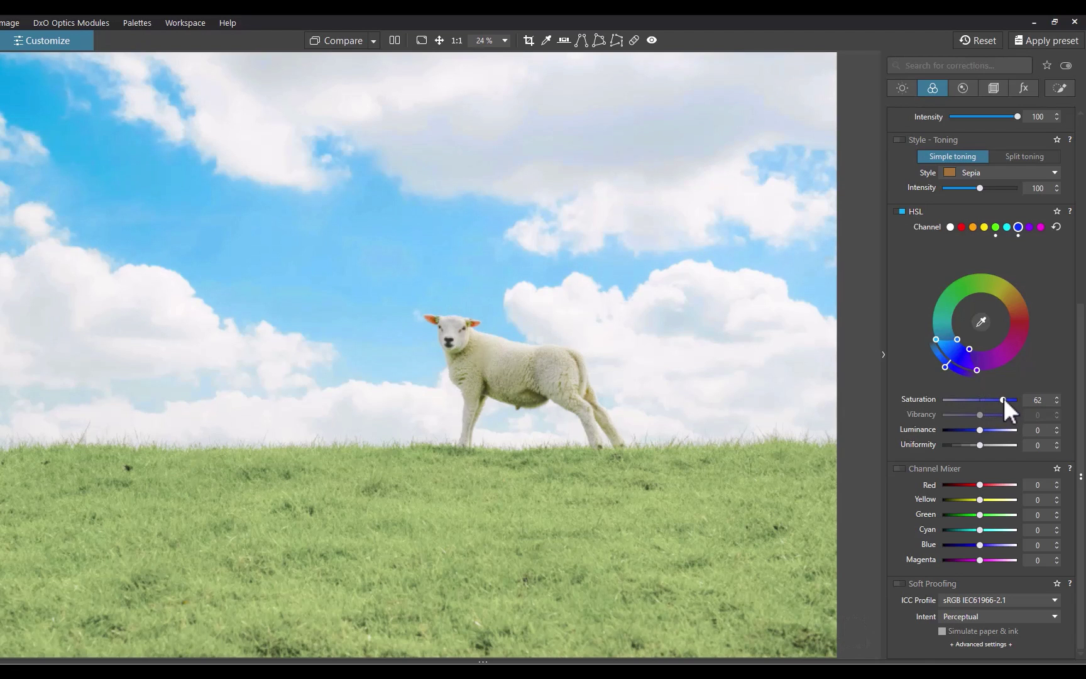
pyautogui.moveTo(1003, 398); pyautogui.dragTo(962, 430)
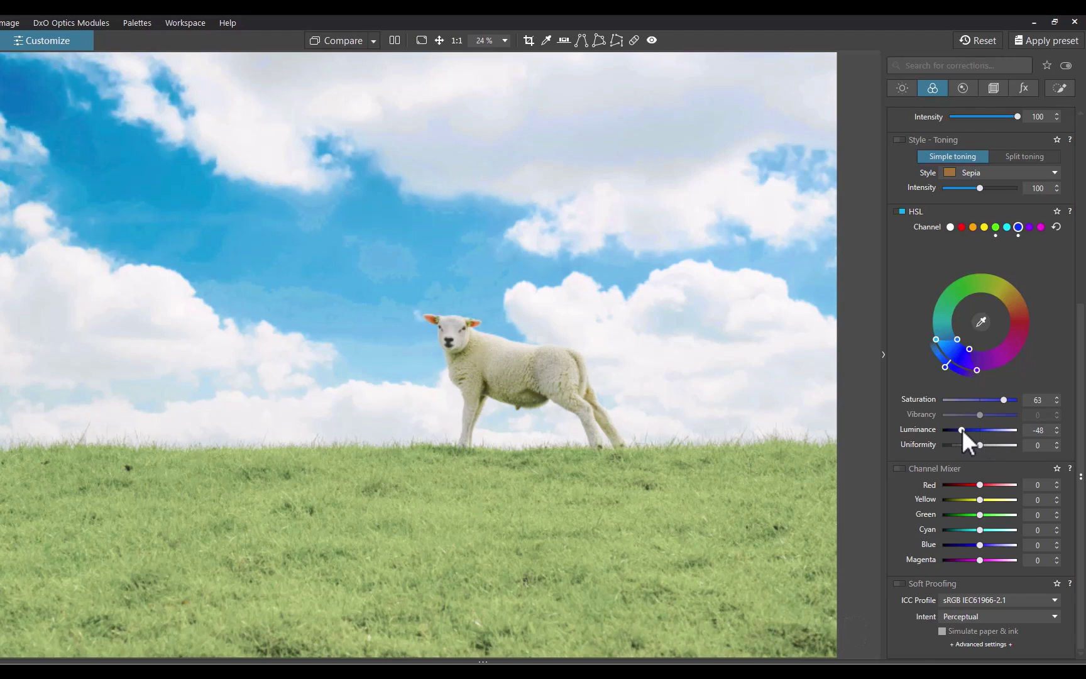
# Step: Sample the lamb's ear with the hue picker and adjust the orange channel's saturation
pyautogui.click(961, 227)
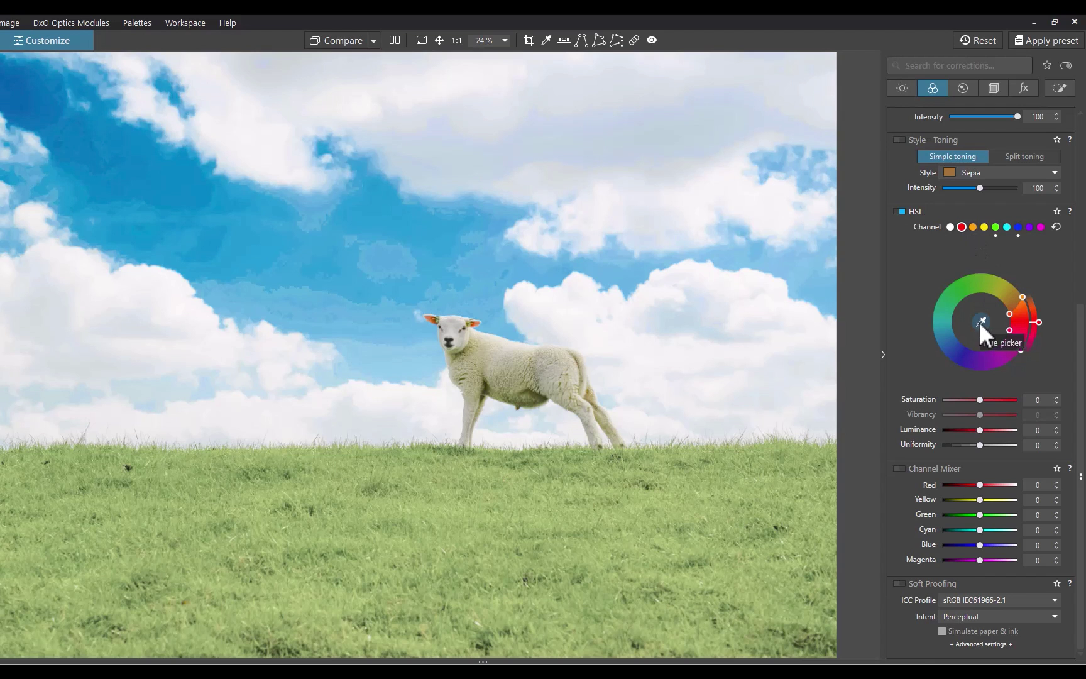
pyautogui.click(981, 322)
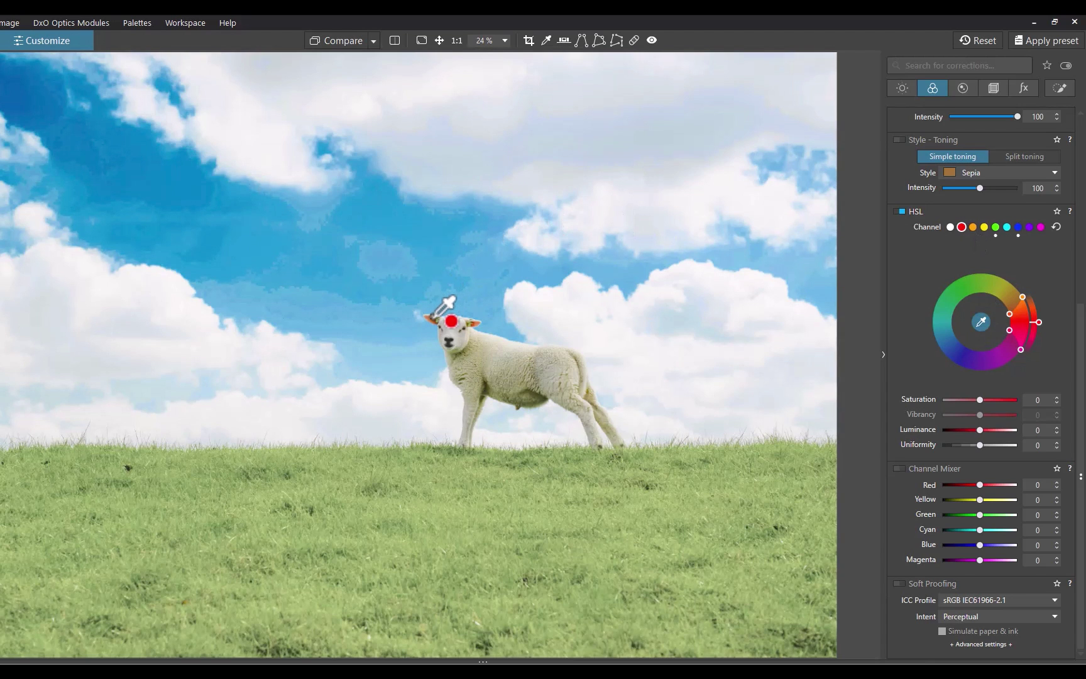
pyautogui.click(434, 318)
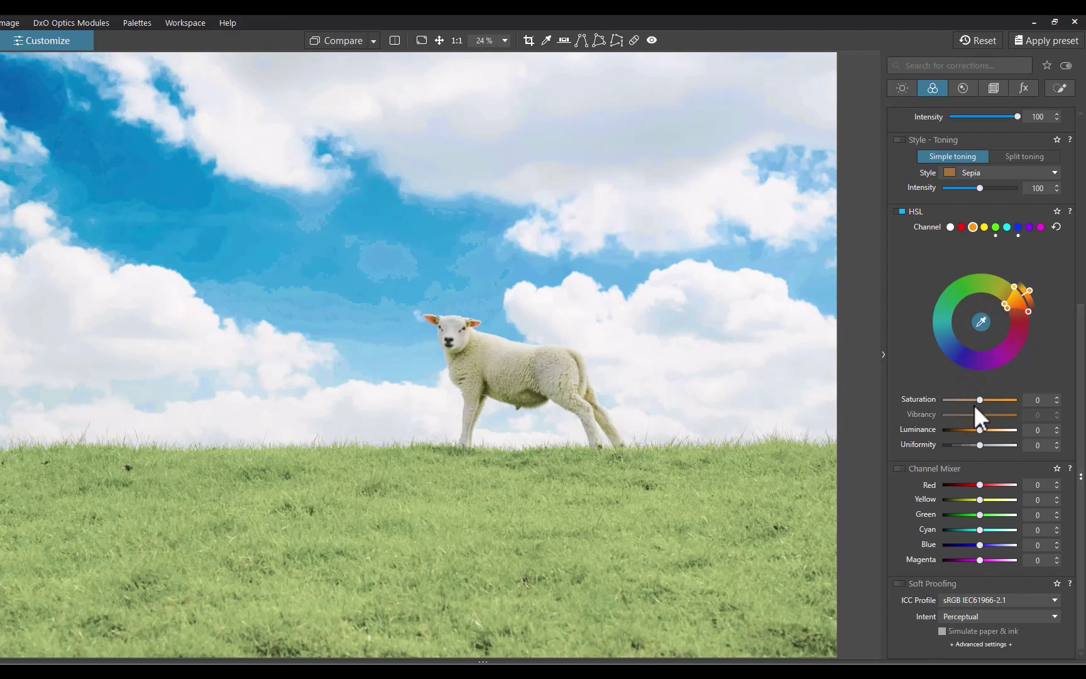
pyautogui.moveTo(978, 400); pyautogui.dragTo(990, 399)
pyautogui.doubleClick(994, 402)
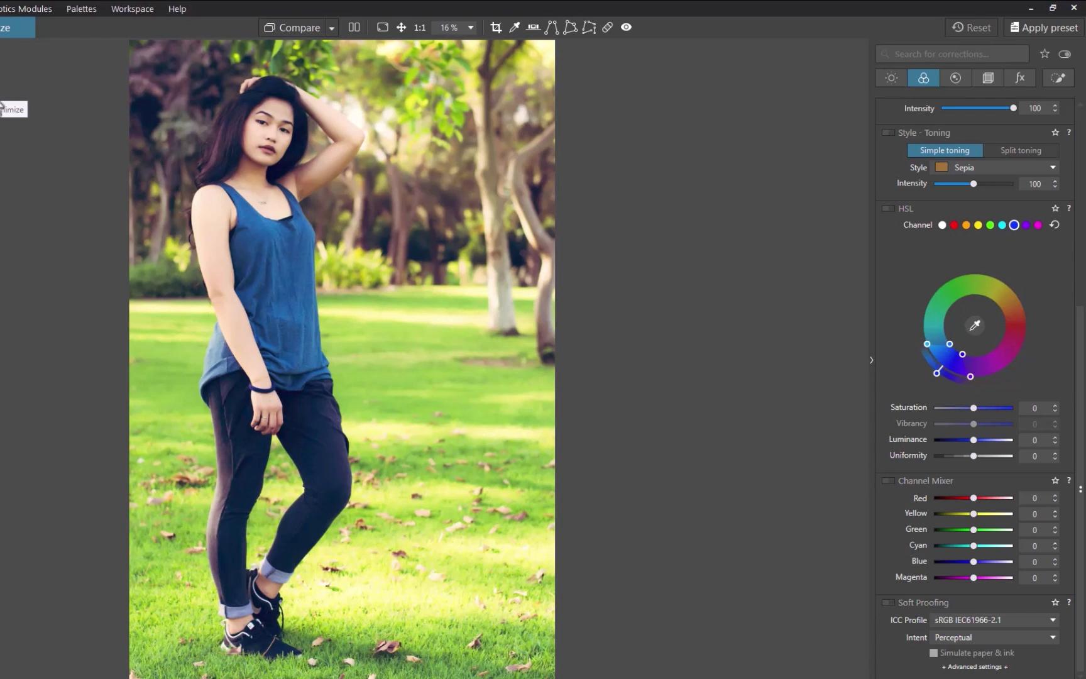
# Step: Try desaturating the portrait's greens to -100 and lowering the saturation of the yellows
pyautogui.click(989, 224)
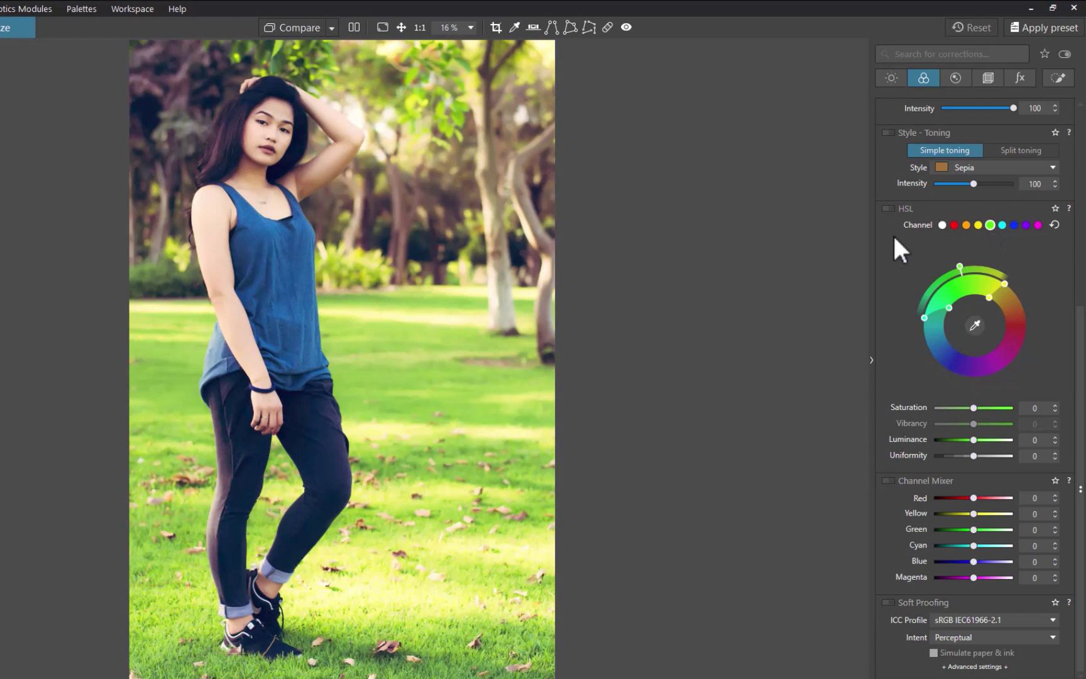
pyautogui.moveTo(975, 408); pyautogui.dragTo(883, 407)
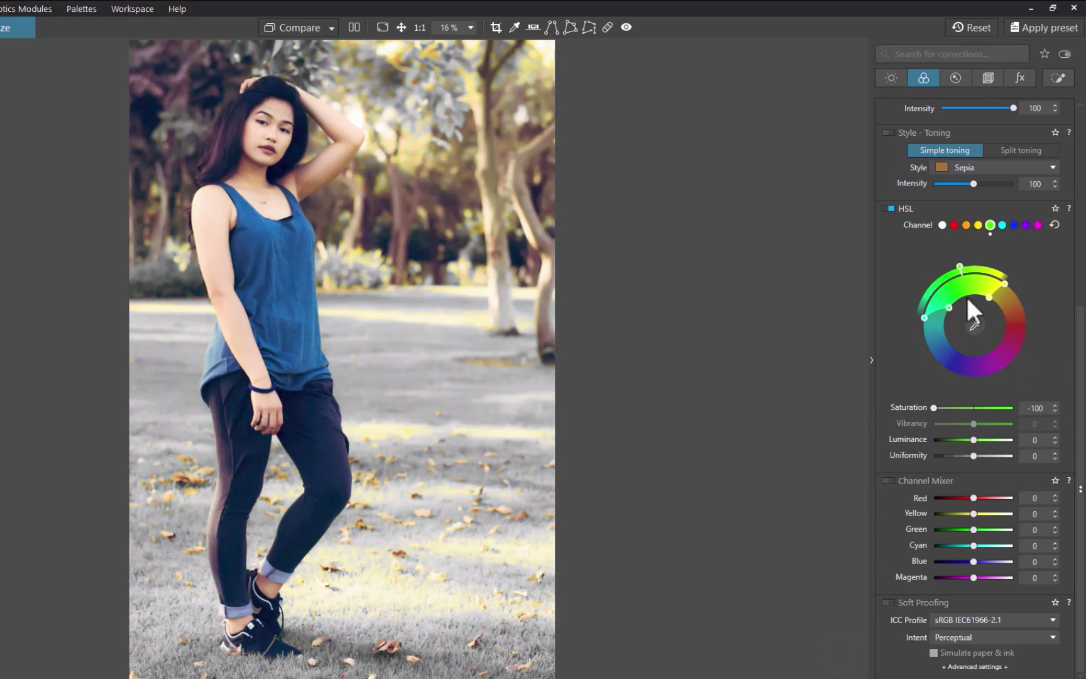
pyautogui.click(977, 224)
pyautogui.moveTo(973, 407); pyautogui.dragTo(908, 405)
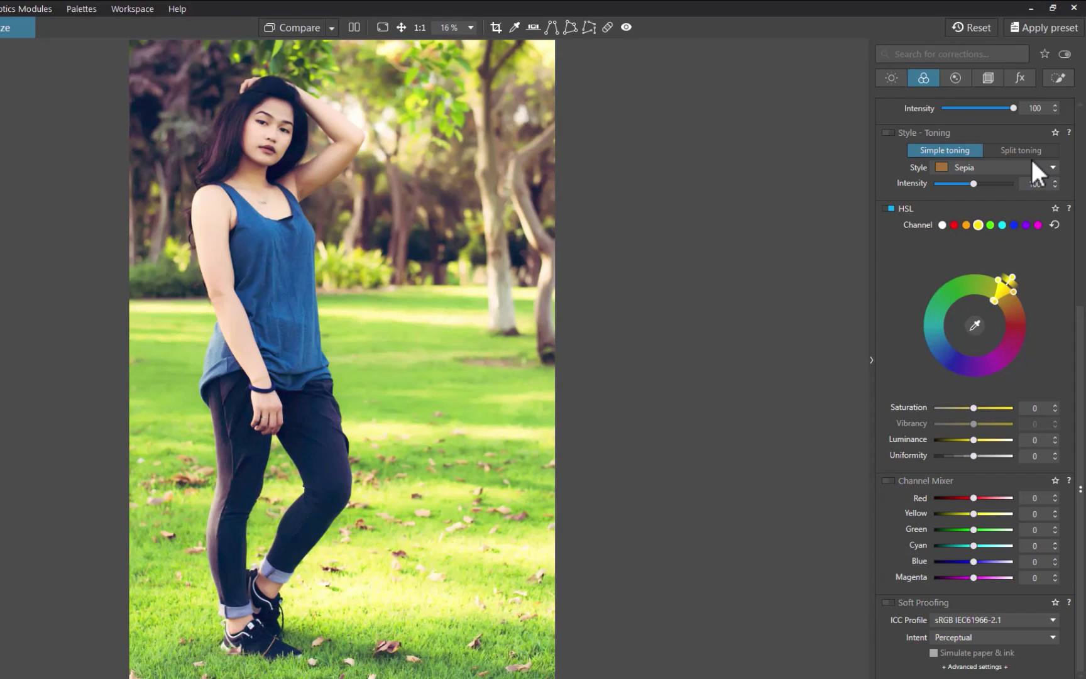
# Step: Start an Auto mask in Local Adjustments and set the mask display colour to red
pyautogui.click(1062, 78)
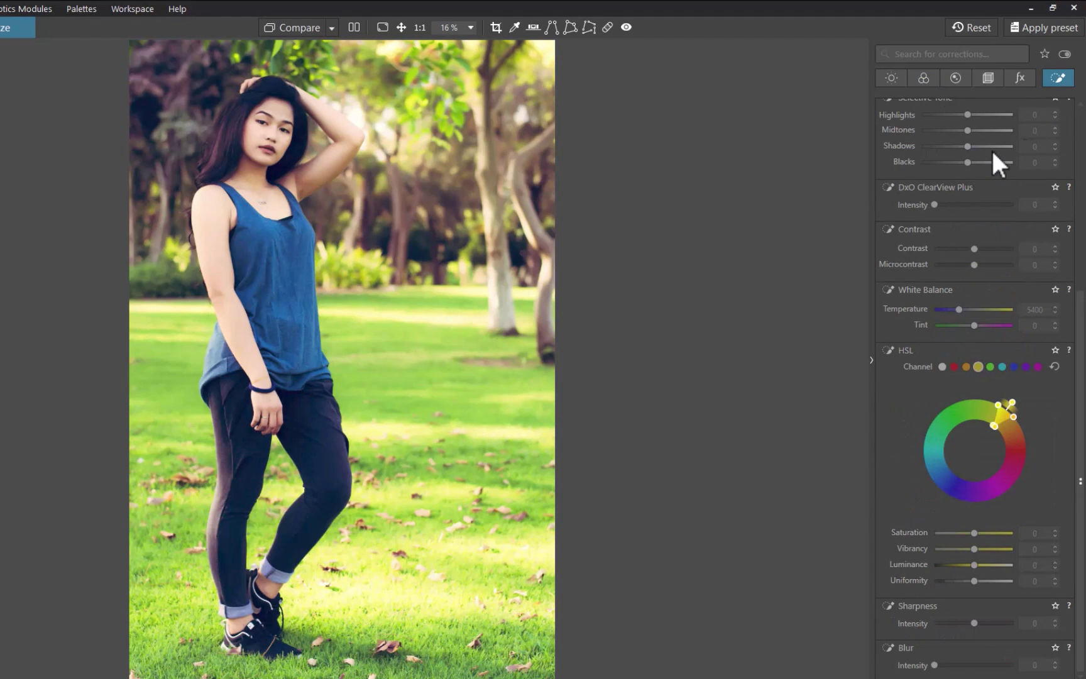
pyautogui.scroll(5, 1013, 339)
pyautogui.click(991, 125)
pyautogui.click(848, 83)
pyautogui.click(461, 504)
# Step: Paint the Auto mask over the whole background around the woman, including the gap between her legs, and hide the mask display
pyautogui.moveTo(590, 213)
pyautogui.mouseDown()
pyautogui.moveTo(155, 237)
pyautogui.moveTo(239, 673)
pyautogui.moveTo(352, 77)
pyautogui.moveTo(318, 611)
pyautogui.moveTo(348, 225)
pyautogui.moveTo(386, 370)
pyautogui.mouseUp()
pyautogui.press('m')
pyautogui.moveTo(188, 252); pyautogui.dragTo(189, 603)
pyautogui.moveTo(279, 468); pyautogui.dragTo(291, 484)
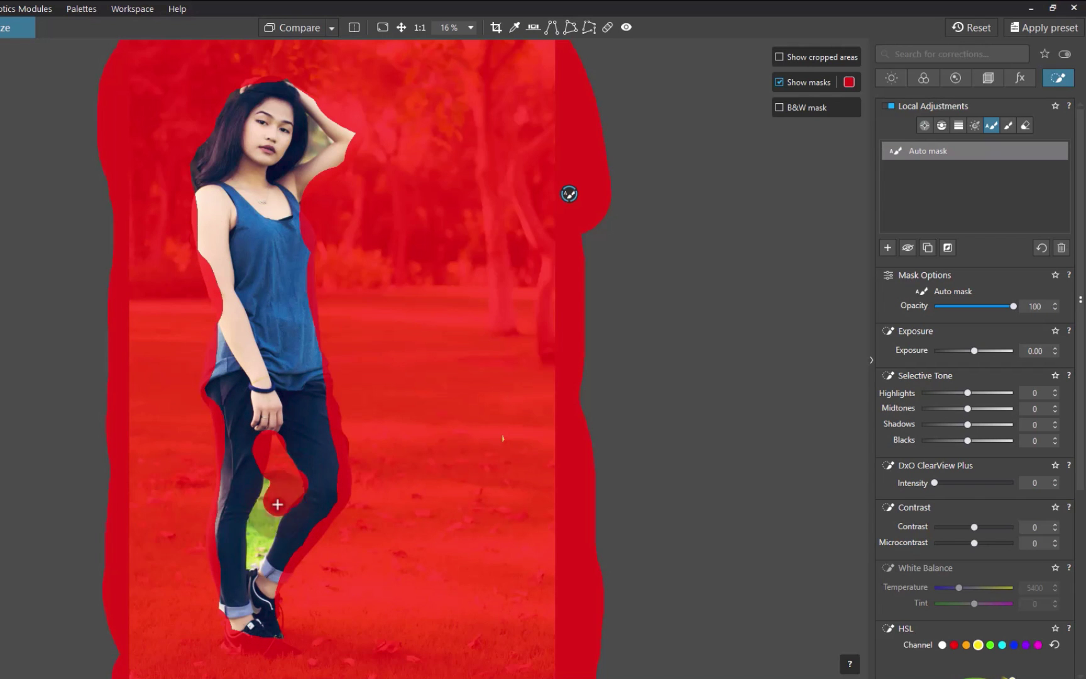
pyautogui.click(324, 135)
pyautogui.press('m')
# Step: Try raising the masked background's exposure to 1.71 to inspect the mask edges, and reset the exposure
pyautogui.scroll(5, 896, 326)
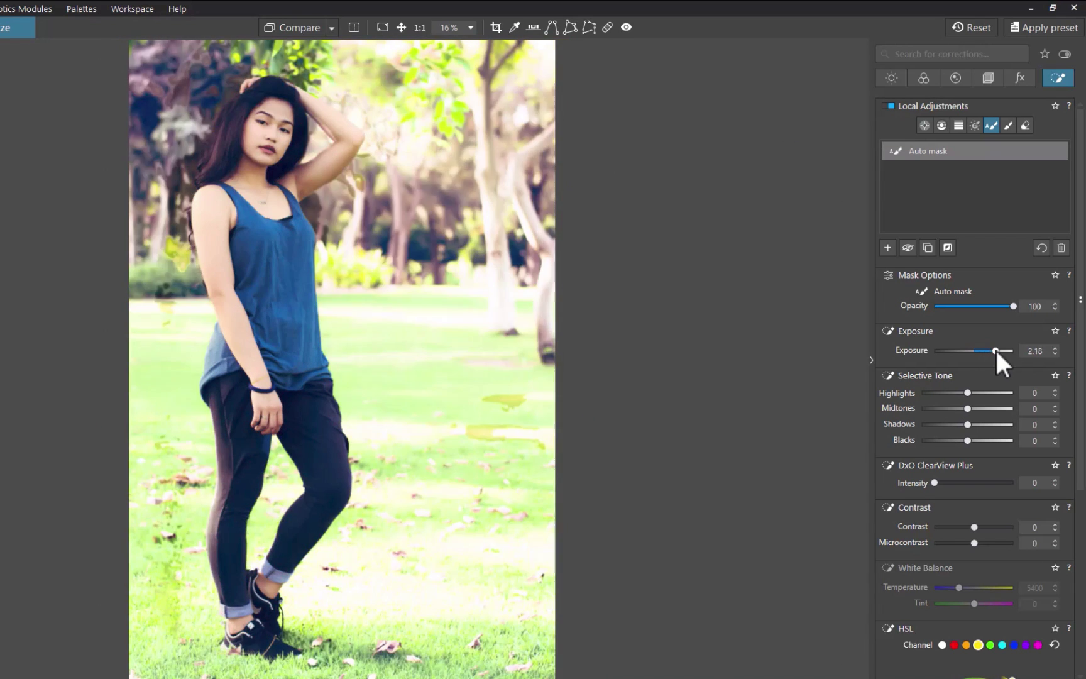
pyautogui.scroll(3, 314, 142)
pyautogui.scroll(-2, 524, 266)
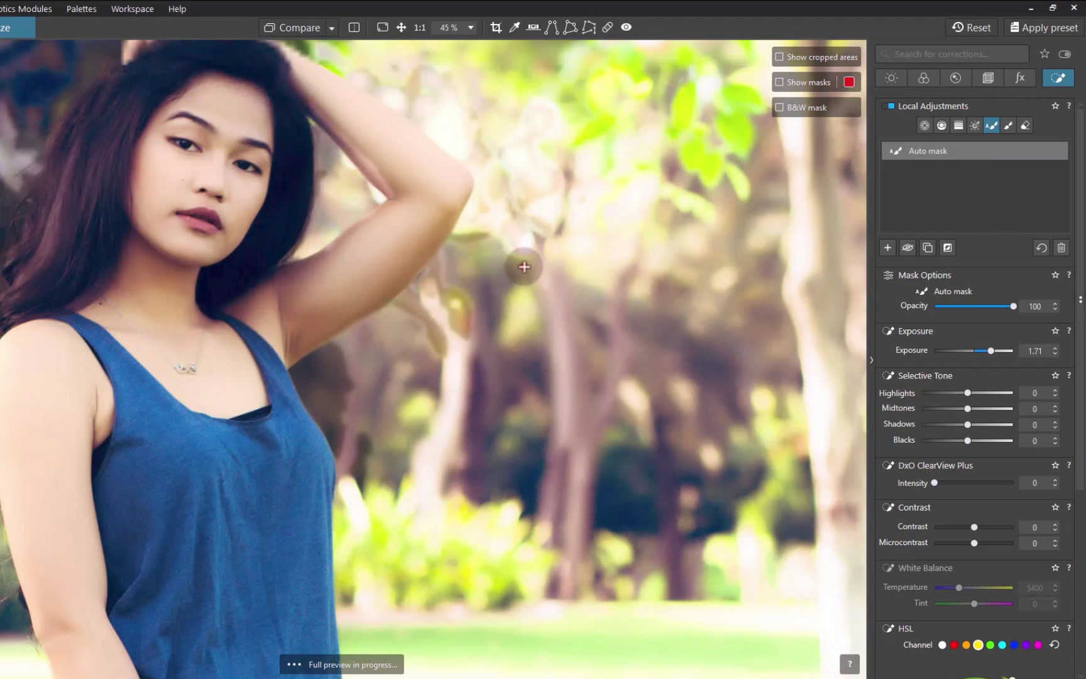
pyautogui.scroll(-3, 524, 266)
pyautogui.doubleClick(991, 350)
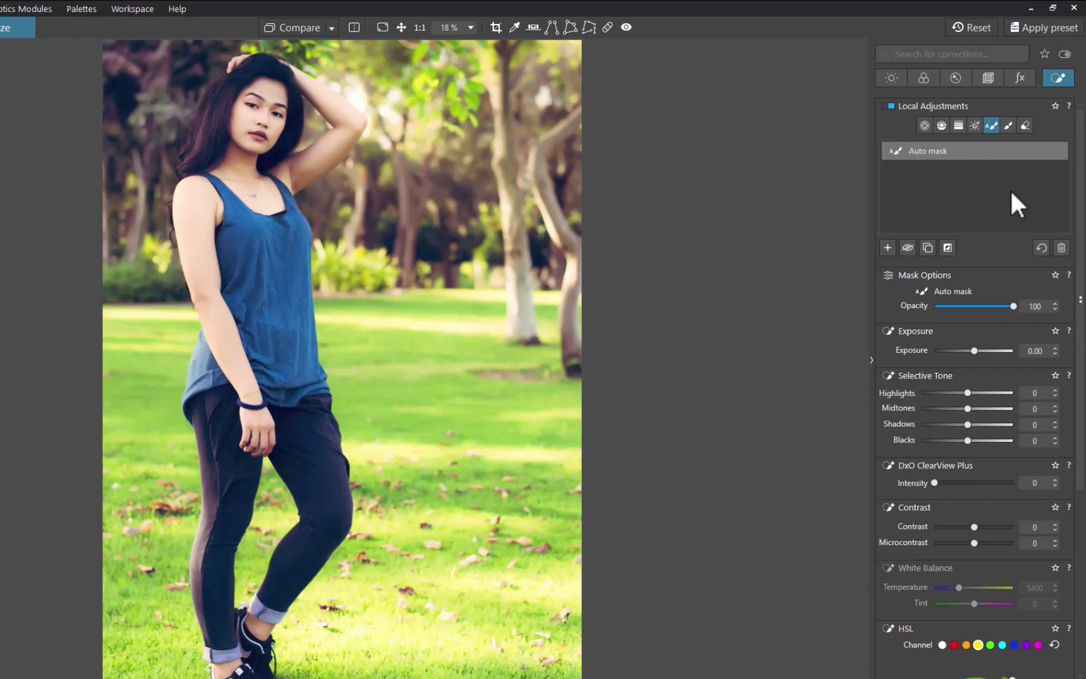
# Step: Lower the masked background's saturation to -66 on the local HSL master channel and compare with the original
pyautogui.scroll(-5, 999, 248)
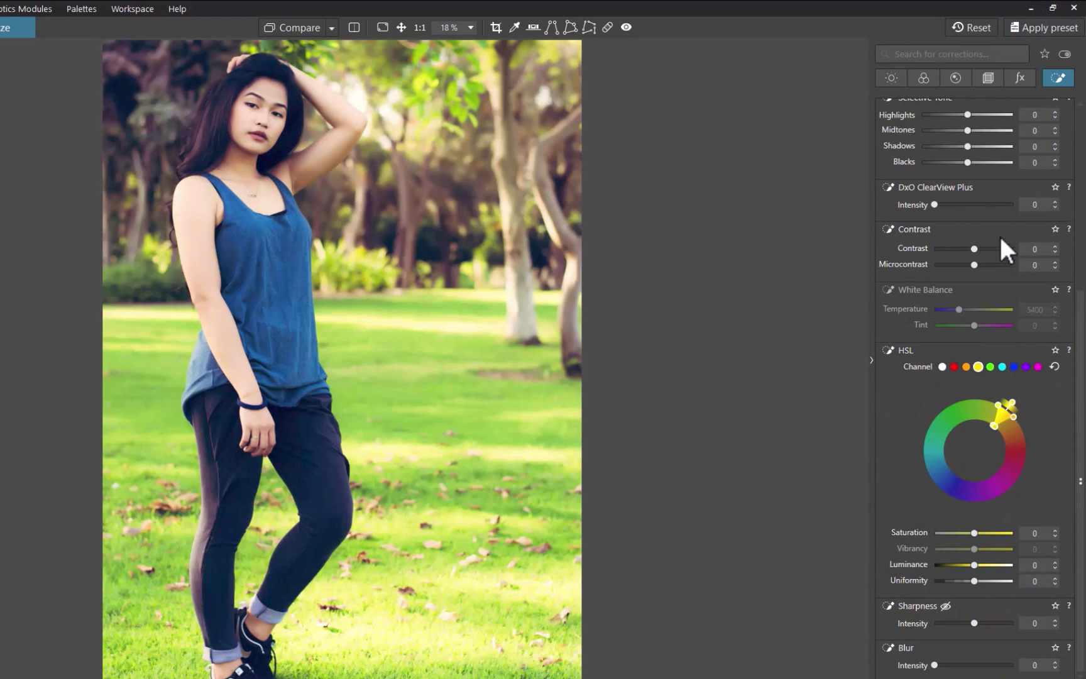
pyautogui.click(942, 366)
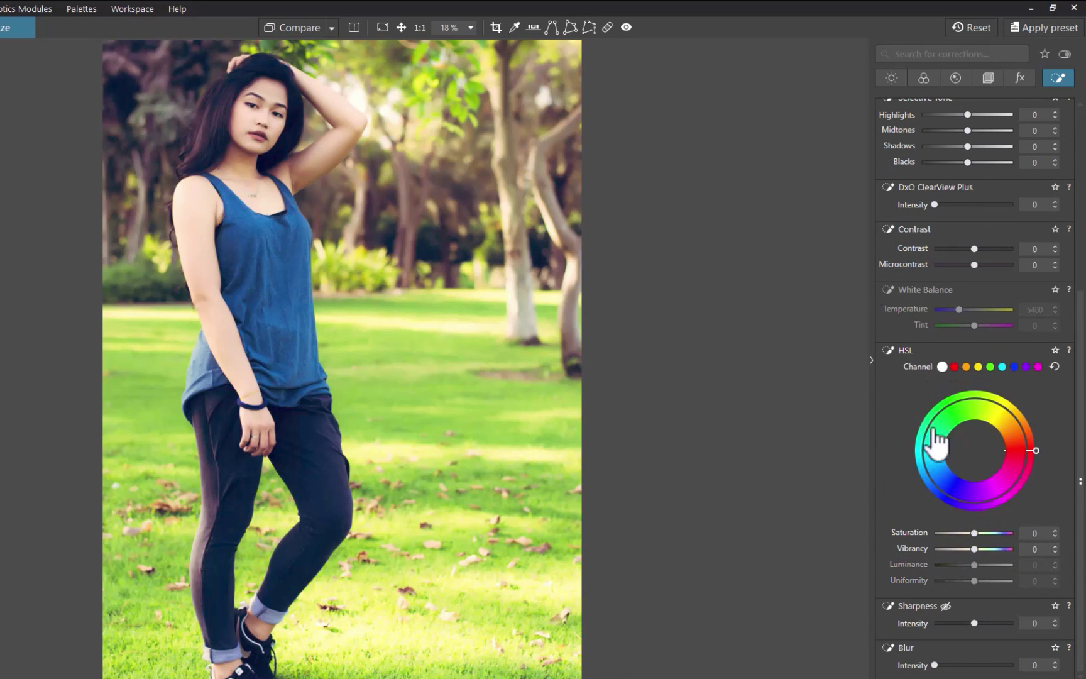
pyautogui.moveTo(972, 532); pyautogui.dragTo(932, 533)
pyautogui.moveTo(134, 288)
pyautogui.mouseDown()
pyautogui.moveTo(424, 255)
pyautogui.moveTo(396, 107)
pyautogui.mouseUp()
pyautogui.moveTo(935, 532)
pyautogui.mouseDown()
pyautogui.moveTo(975, 531)
pyautogui.moveTo(948, 527)
pyautogui.mouseUp()
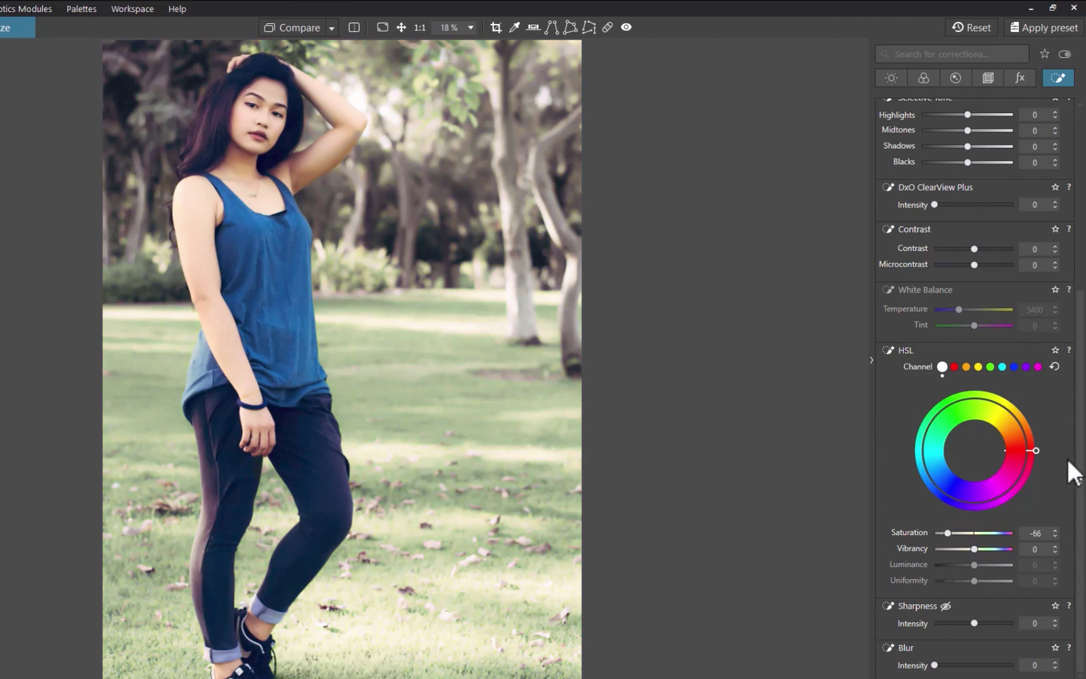
pyautogui.click(301, 25)
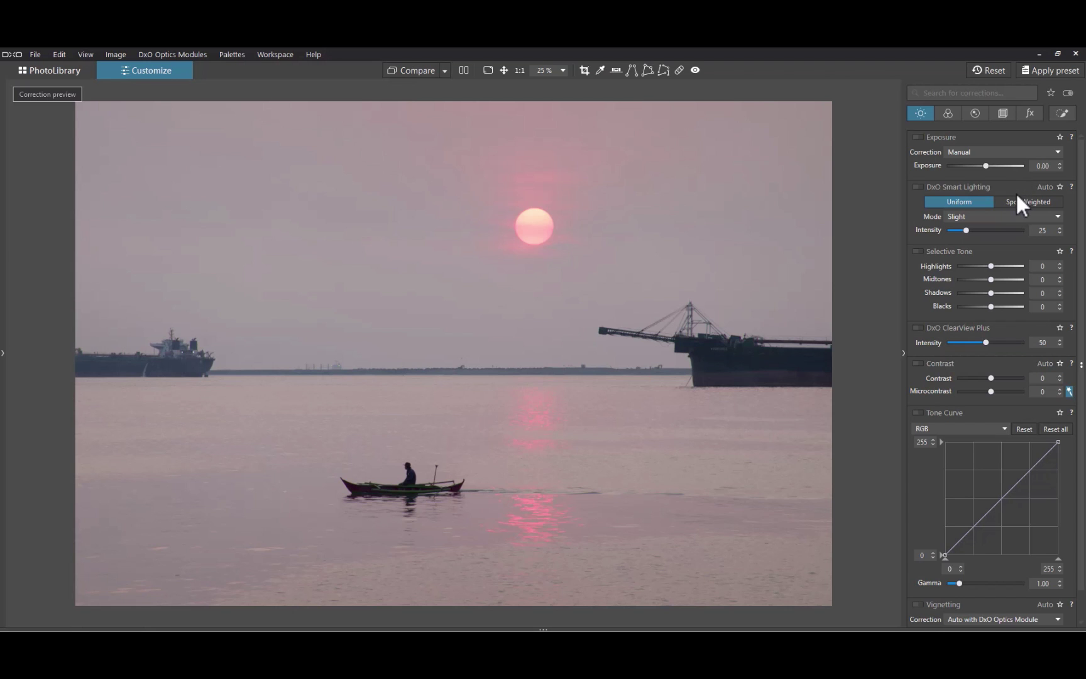
# Step: Darken the sunset photo with exposure -2.54, raise the blacks to 18, and compare with the uncorrected image
pyautogui.moveTo(984, 164); pyautogui.dragTo(959, 163)
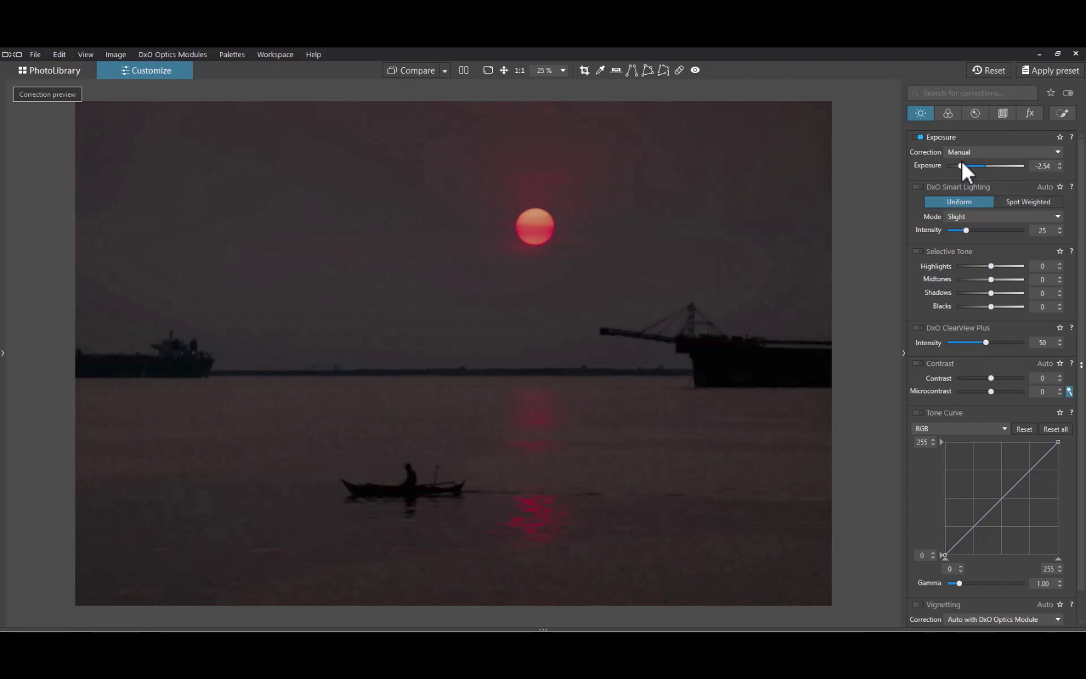
pyautogui.moveTo(991, 306); pyautogui.dragTo(996, 304)
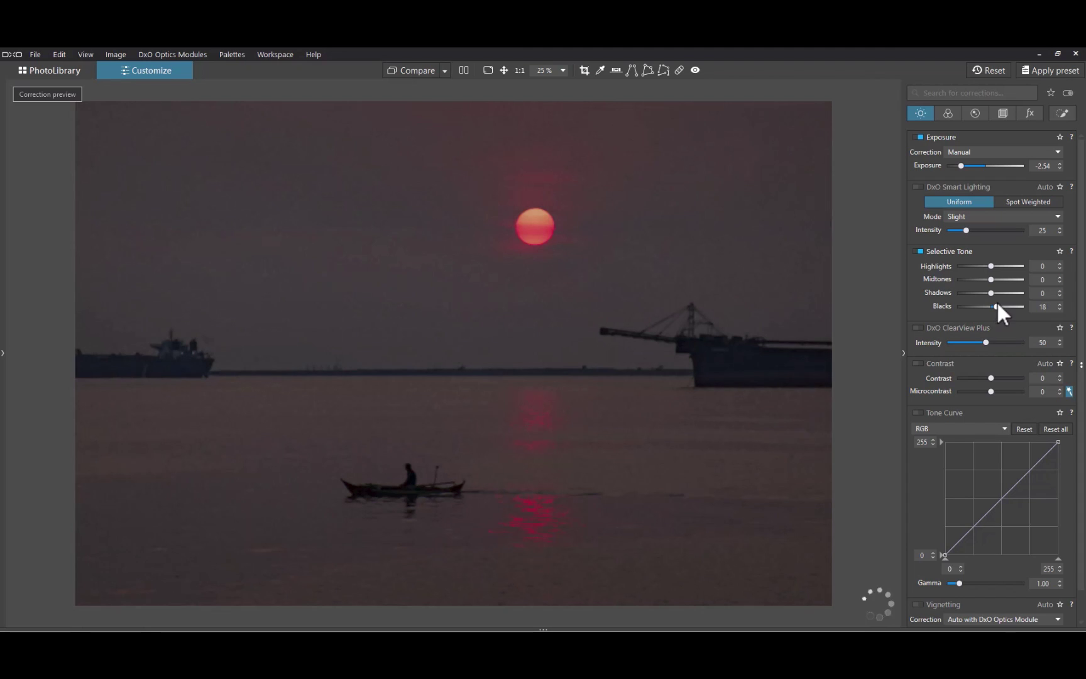
pyautogui.click(412, 72)
pyautogui.click(412, 73)
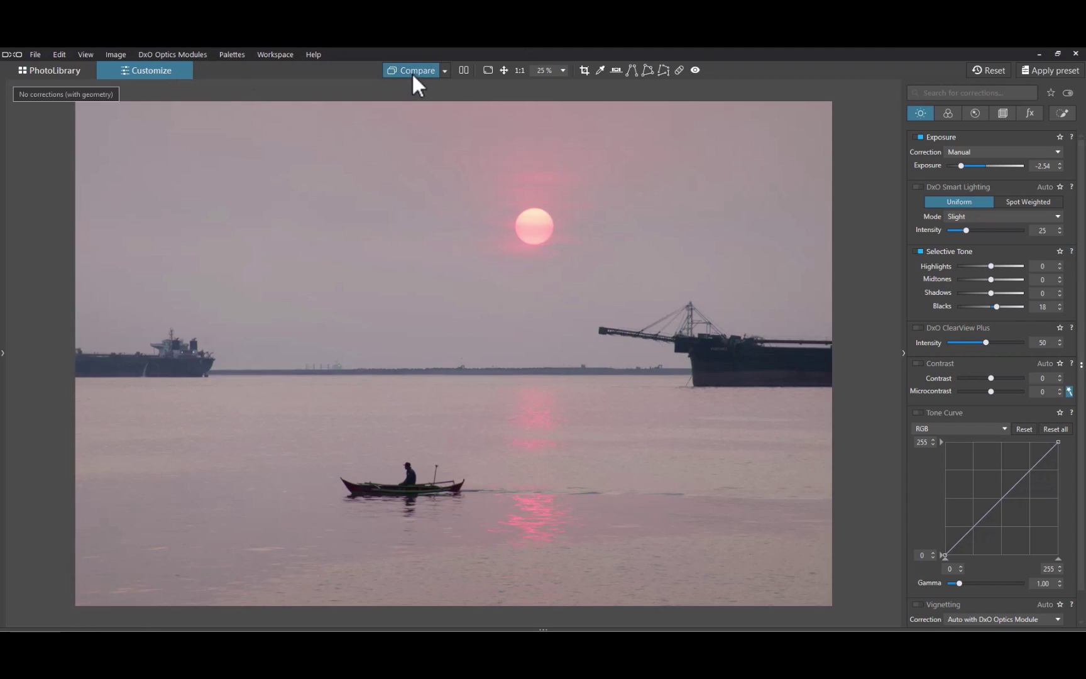
# Step: Set the HSL red channel's saturation to 28 and luminance to -12, and compare the sunset before and after
pyautogui.click(955, 117)
pyautogui.scroll(-5, 989, 308)
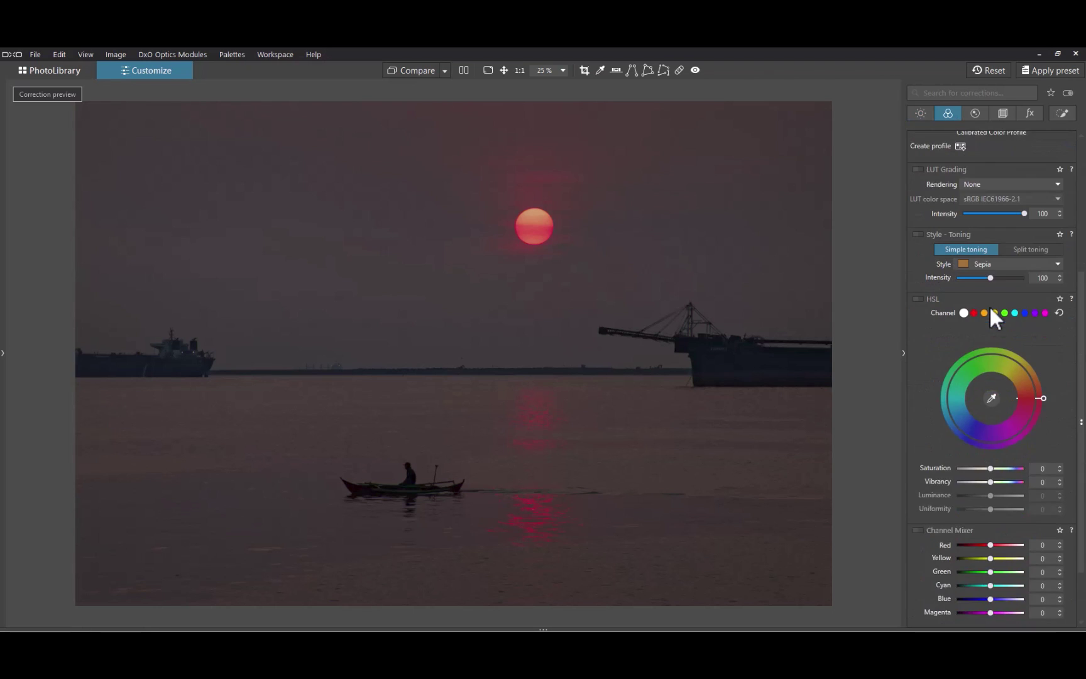
pyautogui.moveTo(992, 394)
pyautogui.mouseDown()
pyautogui.moveTo(1013, 392)
pyautogui.moveTo(989, 389)
pyautogui.moveTo(1000, 392)
pyautogui.mouseUp()
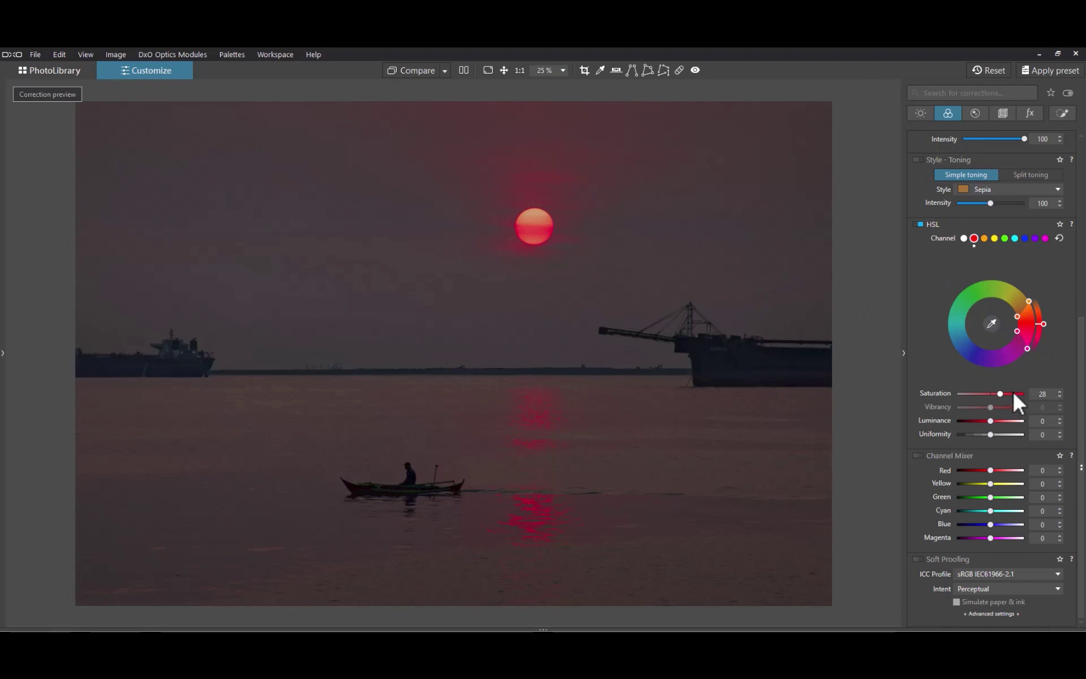
pyautogui.moveTo(992, 421); pyautogui.dragTo(986, 419)
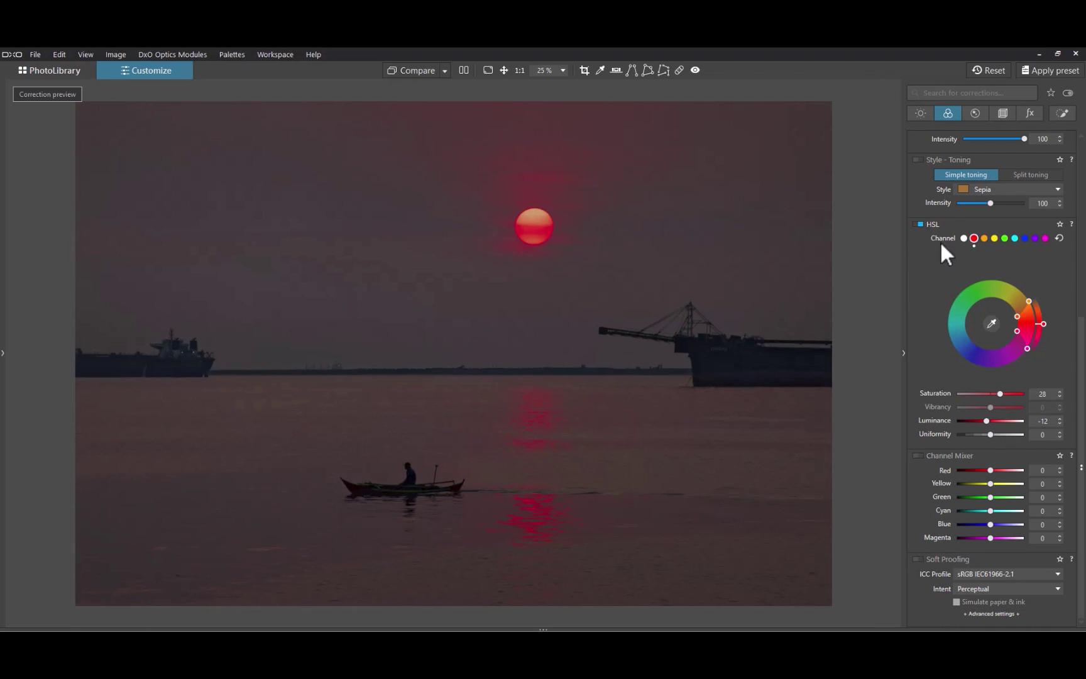
pyautogui.click(419, 70)
pyautogui.click(419, 70)
pyautogui.click(419, 70)
pyautogui.click(419, 70)
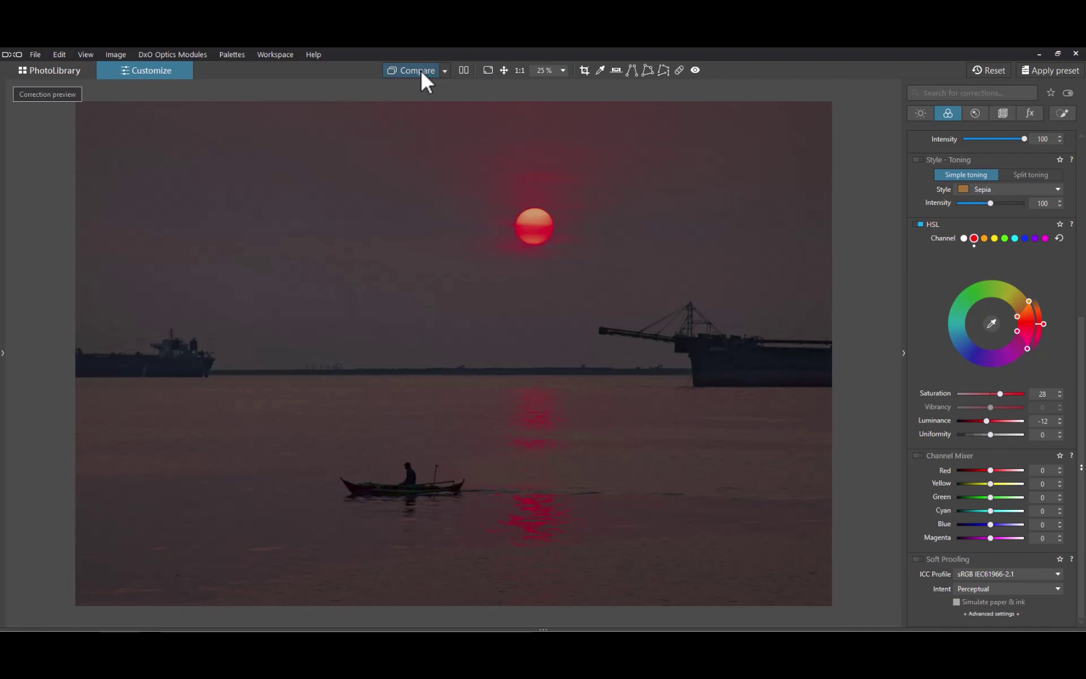